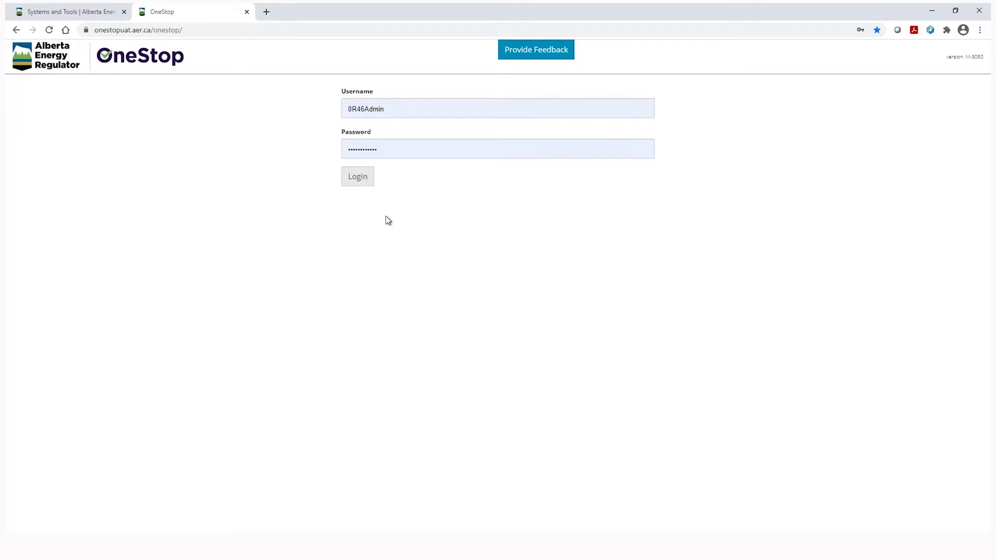
Log in to OneStop and accept the Disclaimer's terms of use
{"action": "left_click", "coordinate": [362, 186]}
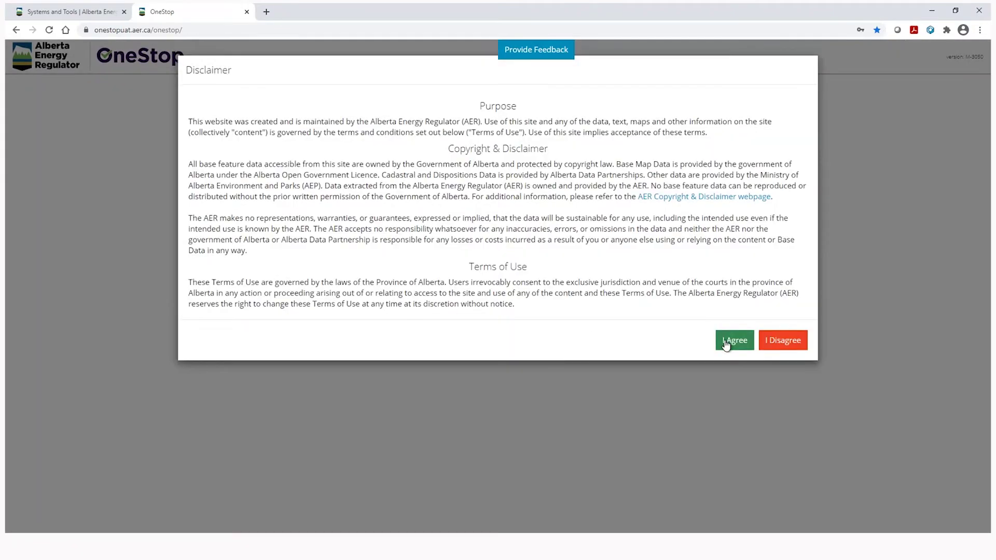
{"action": "left_click", "coordinate": [726, 342]}
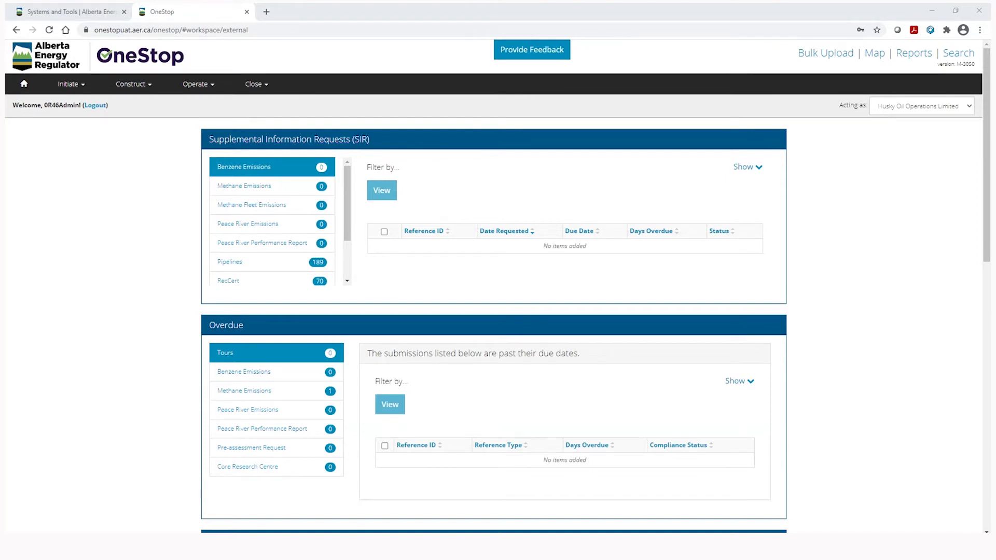
Show the Operate menu's Reporting actions, then dismiss the list
{"action": "left_click", "coordinate": [213, 88]}
{"action": "mouse_move", "coordinate": [212, 171]}
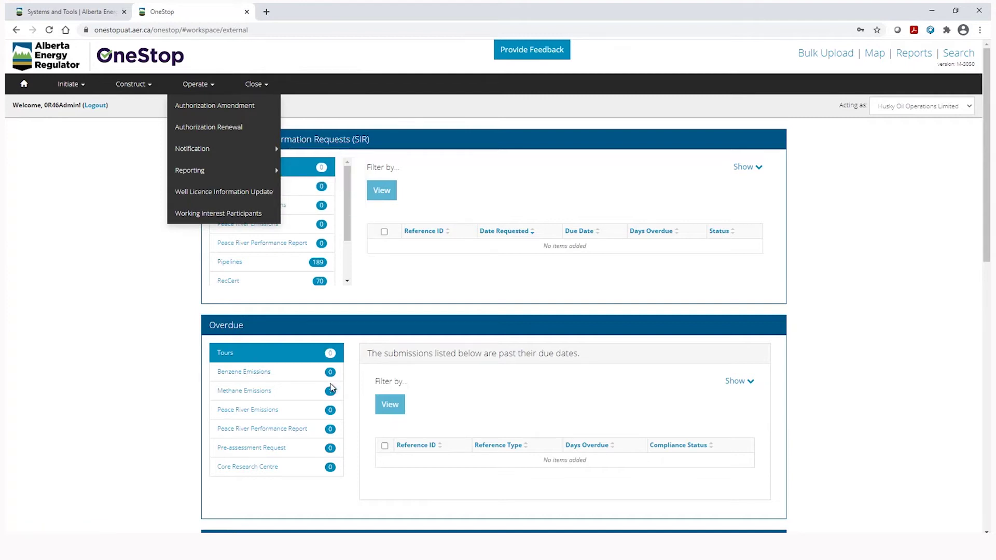
{"action": "left_click", "coordinate": [825, 332]}
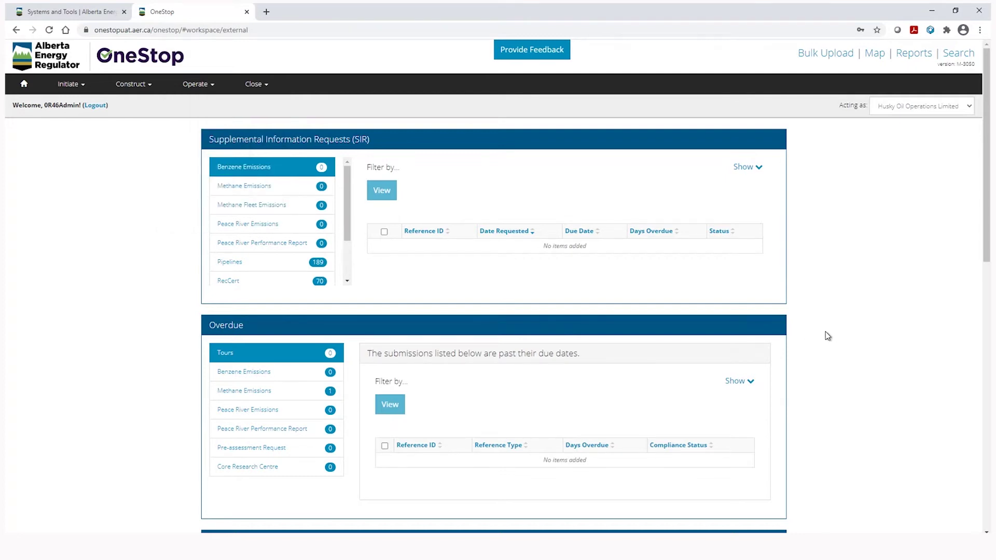
Open the Tableau AER Report Menu, return to OneStop, and check the Acting as company
{"action": "left_click", "coordinate": [916, 55]}
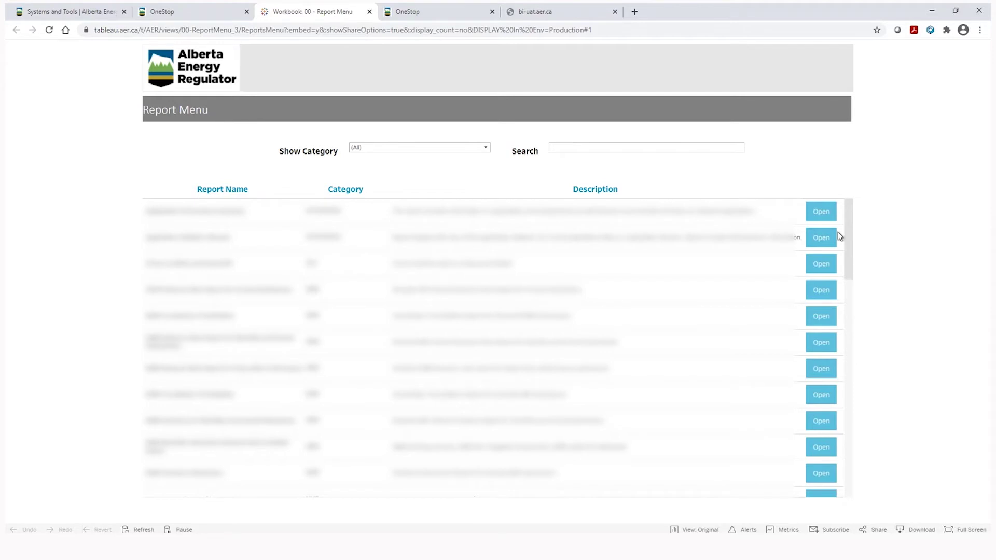
{"action": "left_click", "coordinate": [443, 12]}
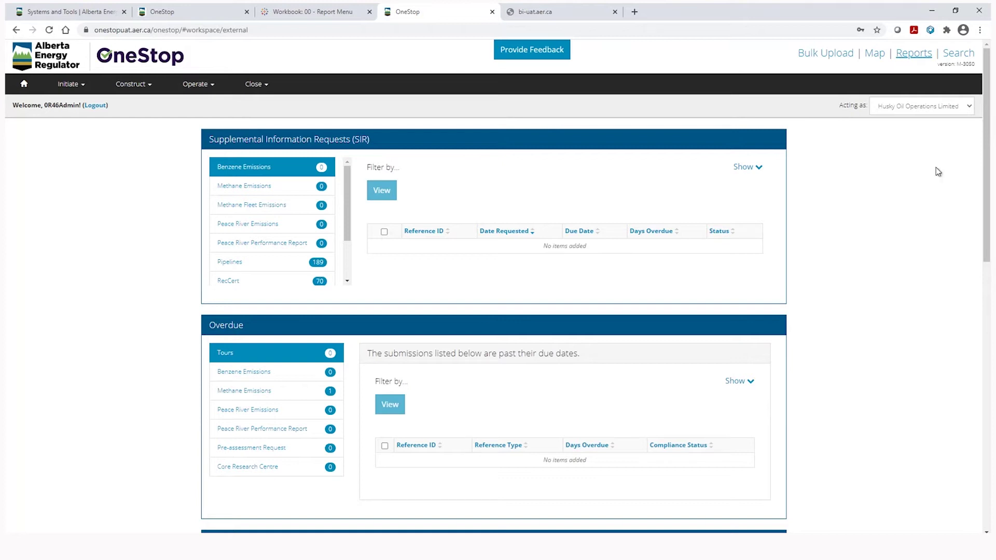
{"action": "left_click", "coordinate": [968, 106]}
Scroll the dashboard down to the Pending and Recent Activity panels
{"action": "scroll", "coordinate": [164, 427], "scroll_direction": "down", "scroll_amount": 10}
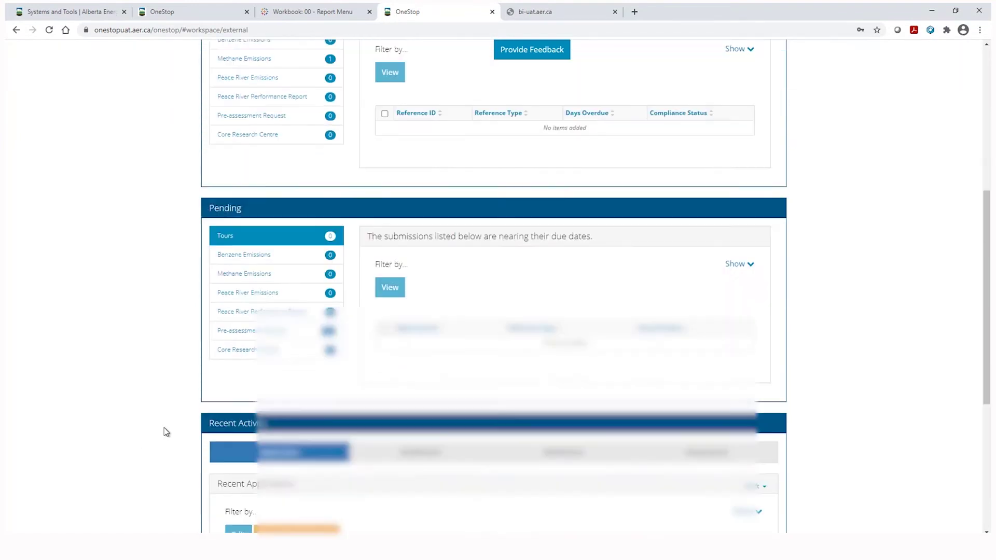
Filter Recent Activity submissions to 'Submitted - Last 10 days', which lists none
{"action": "left_click", "coordinate": [556, 168]}
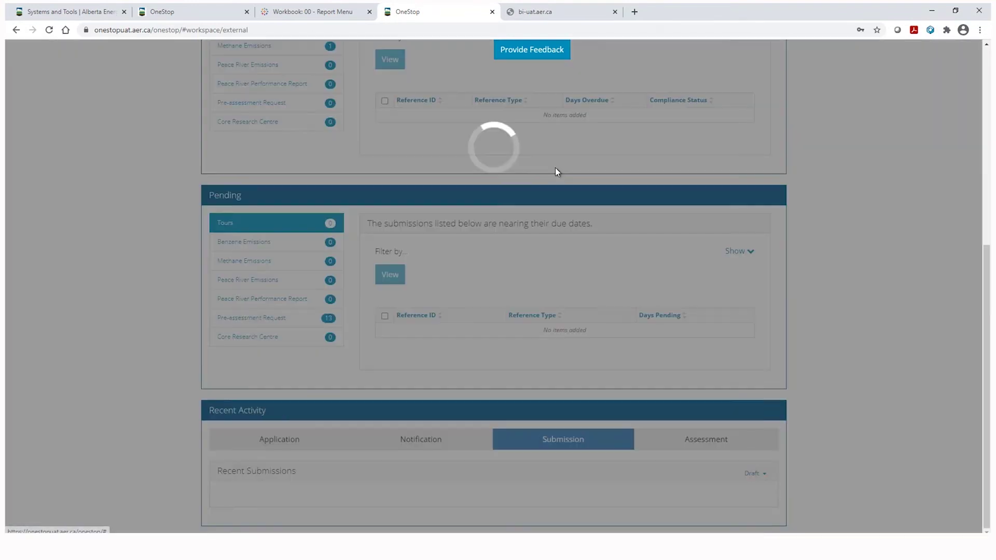
{"action": "left_click", "coordinate": [752, 360]}
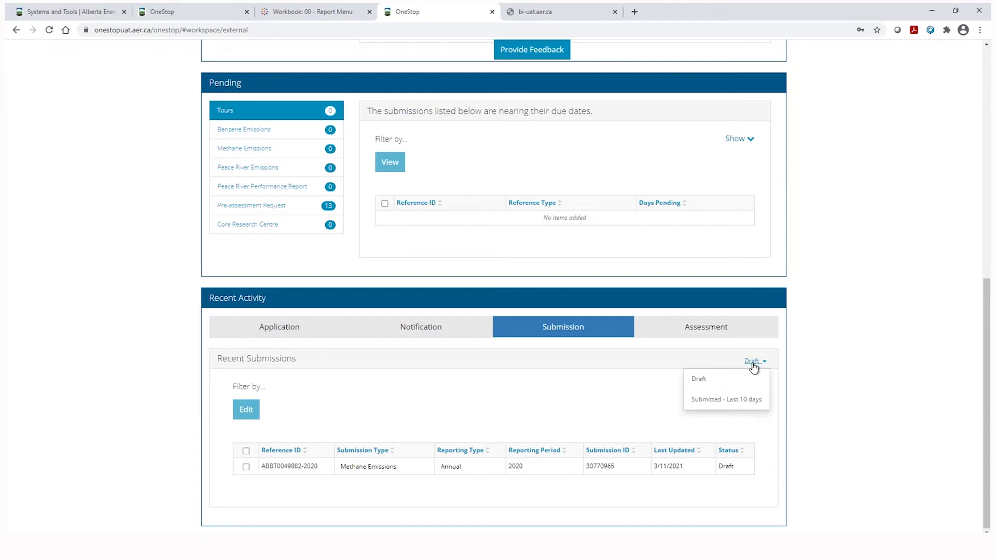
{"action": "left_click", "coordinate": [735, 401]}
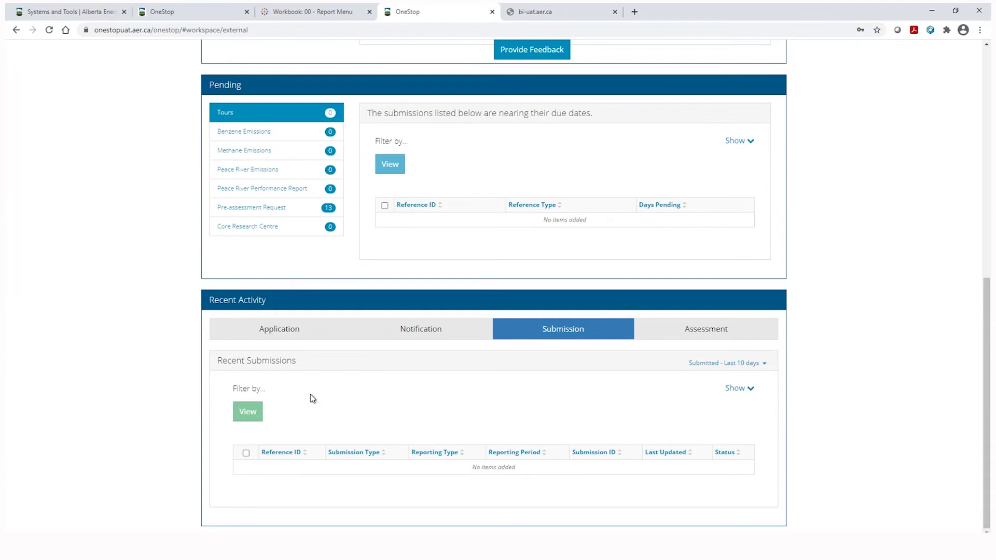
{"action": "scroll", "coordinate": [149, 404], "scroll_direction": "up", "scroll_amount": 1}
{"action": "scroll", "coordinate": [152, 402], "scroll_direction": "up", "scroll_amount": 6}
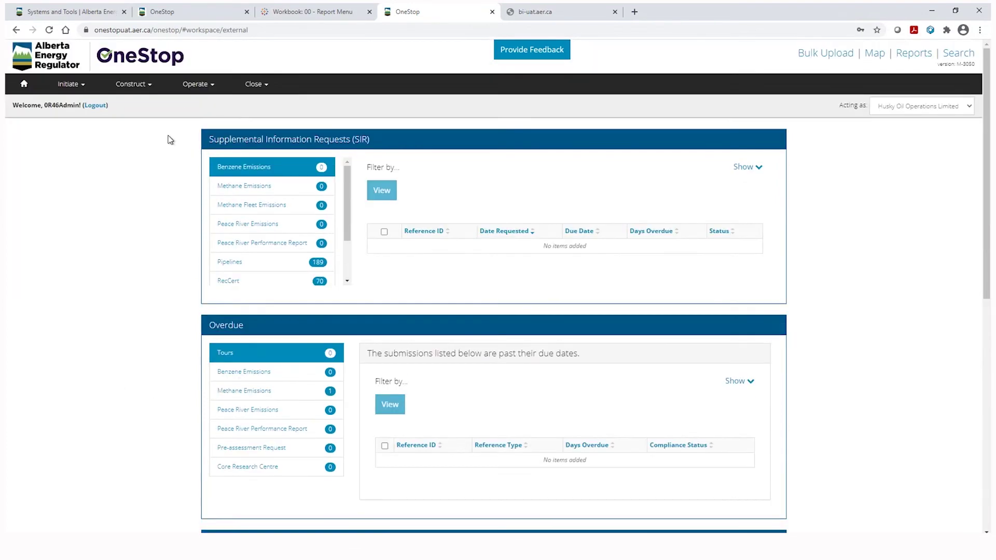
Go to Emissions Reporting through Operate > Reporting
{"action": "left_click", "coordinate": [196, 89]}
{"action": "mouse_move", "coordinate": [269, 173]}
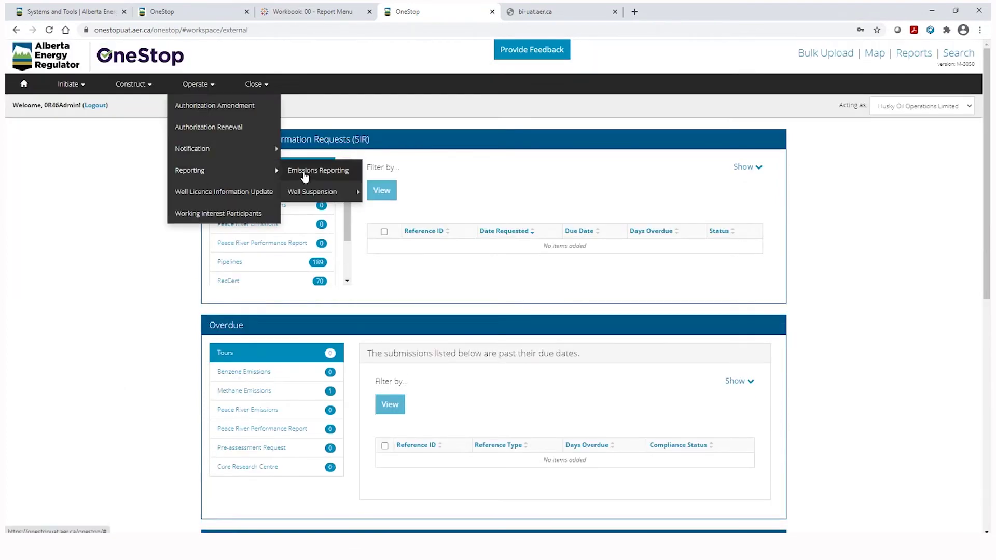
{"action": "left_click", "coordinate": [305, 176]}
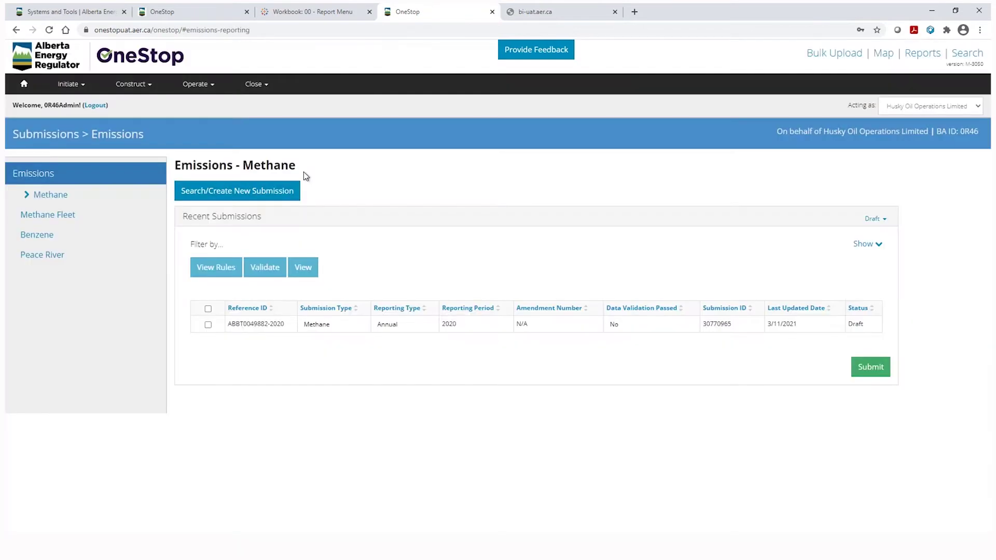
Change the Recent Submissions filter from Draft to Submitted to list 2019 methane reports
{"action": "left_click", "coordinate": [882, 218]}
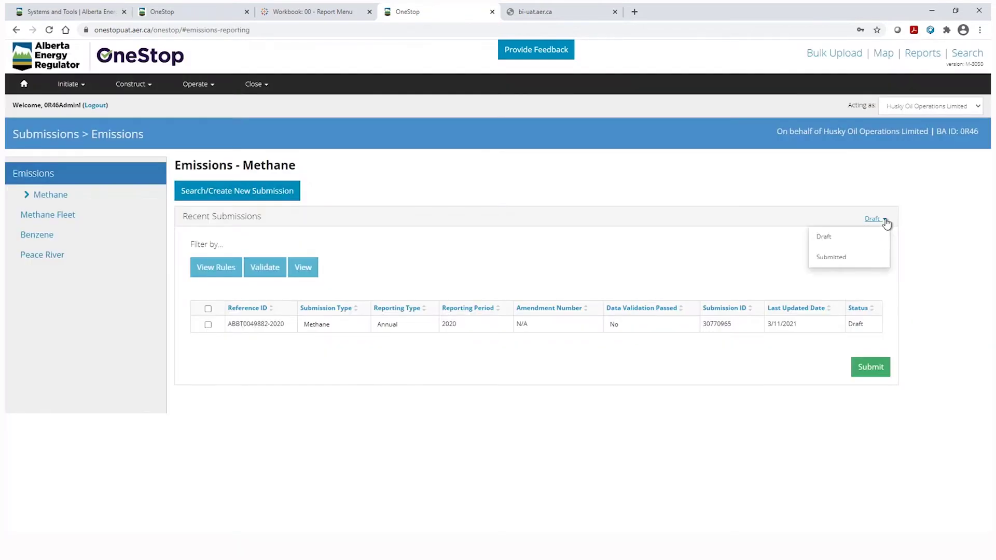
{"action": "left_click", "coordinate": [858, 257]}
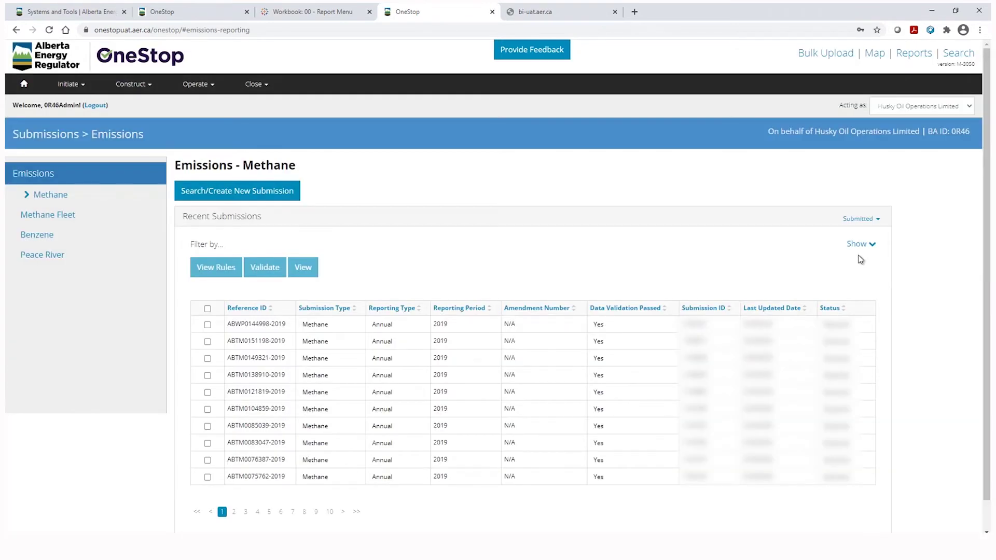
{"action": "left_click", "coordinate": [951, 58]}
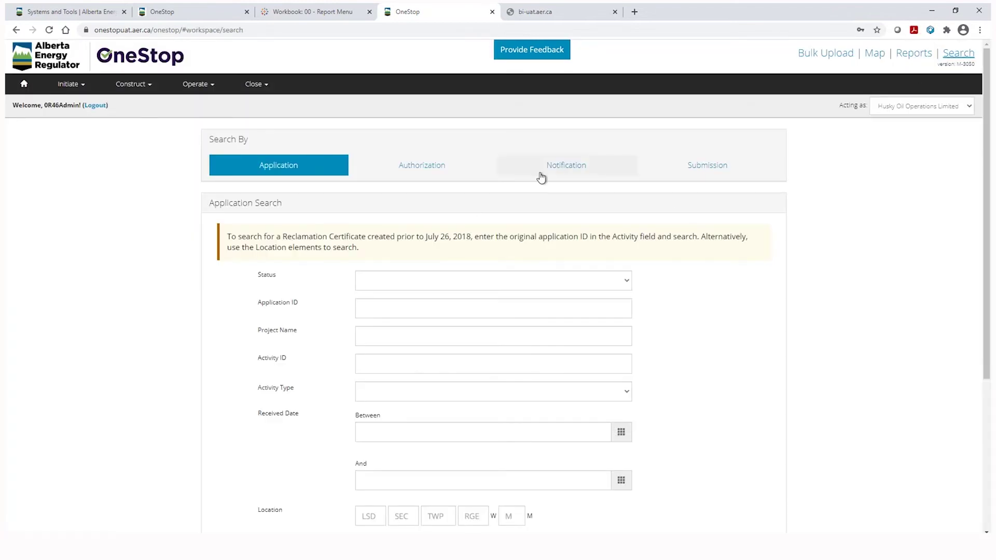
Search submissions with Submission Type Methane Emission and look at the Status options
{"action": "left_click", "coordinate": [696, 171]}
{"action": "scroll", "coordinate": [711, 300], "scroll_direction": "down", "scroll_amount": 1}
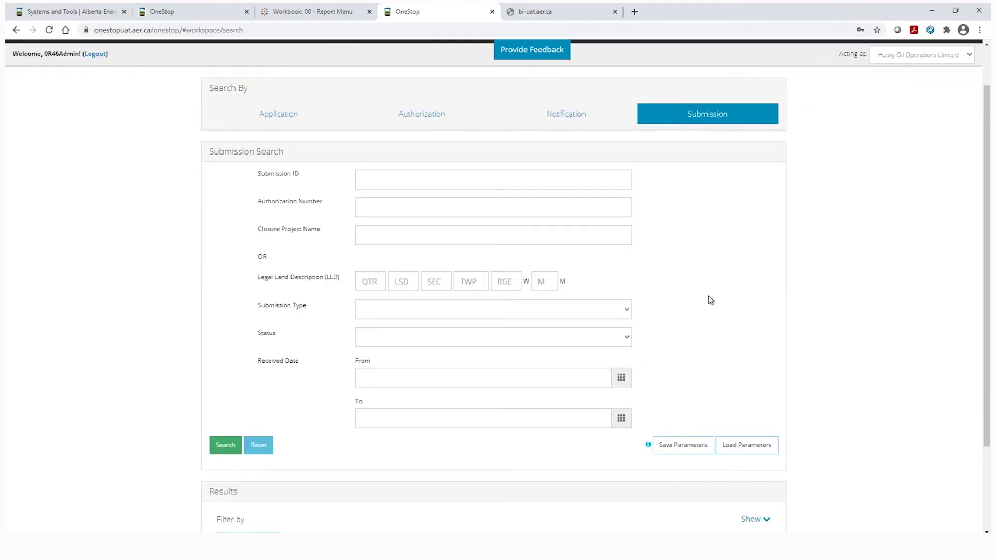
{"action": "scroll", "coordinate": [711, 299], "scroll_direction": "down", "scroll_amount": 1}
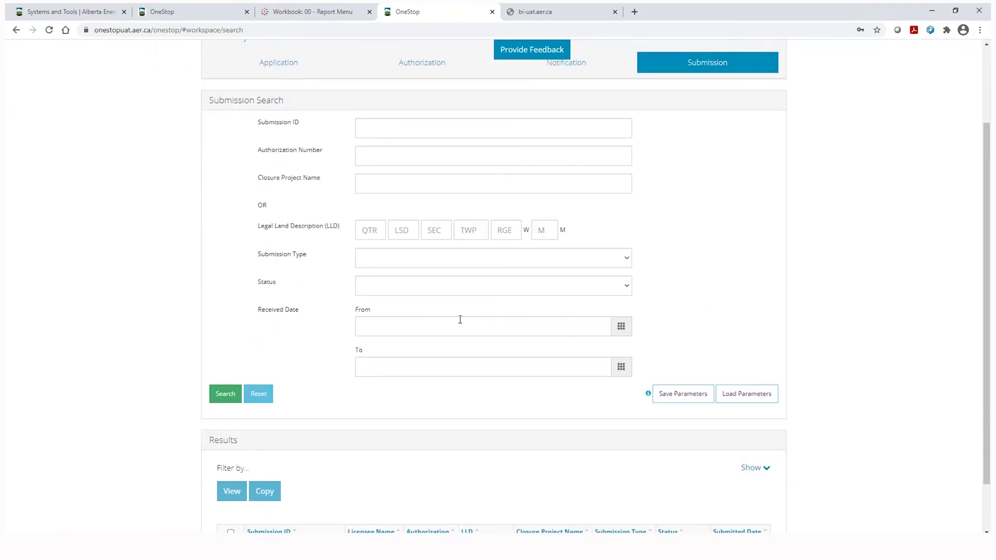
{"action": "left_click", "coordinate": [438, 262]}
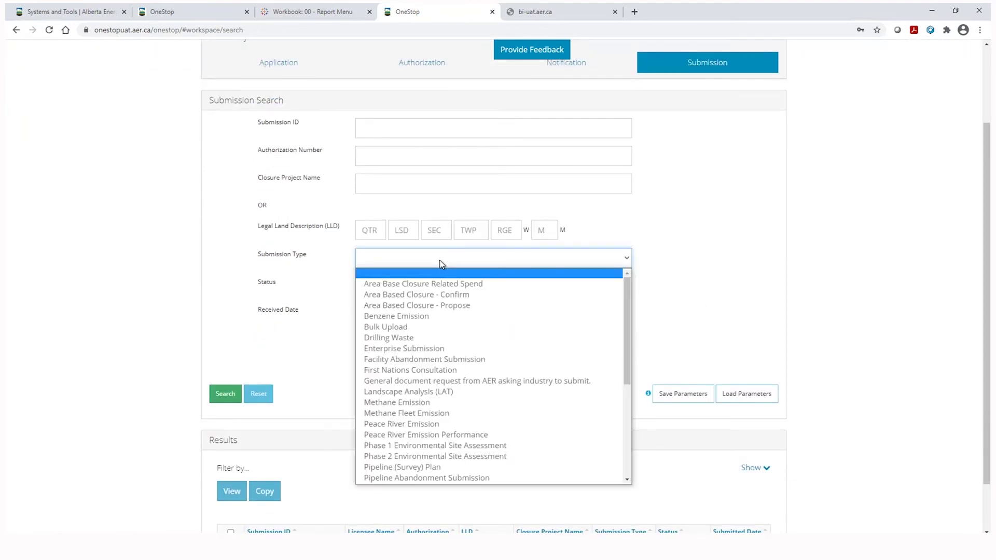
{"action": "left_click", "coordinate": [419, 402]}
{"action": "left_click", "coordinate": [556, 284]}
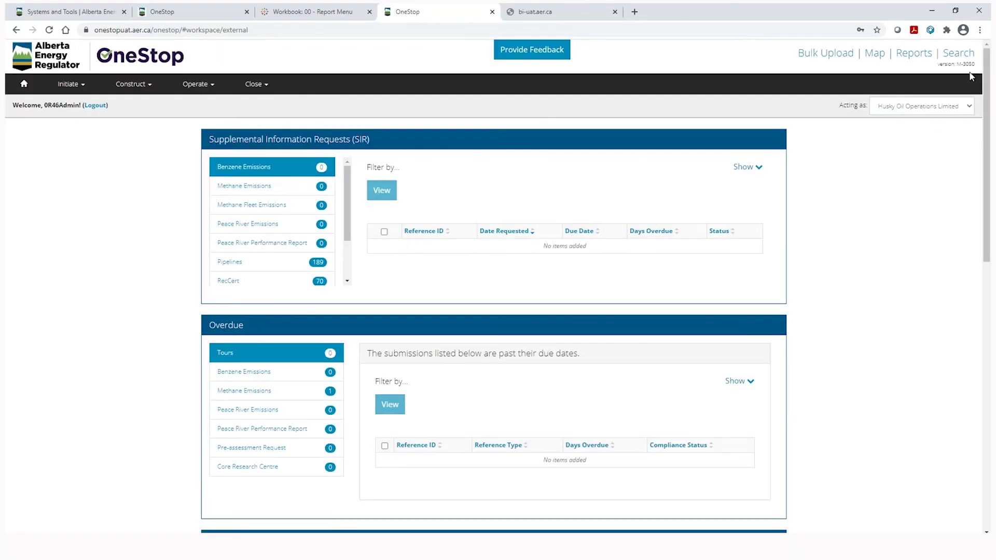
Start a new Submission search restricted to Methane Emission submissions
{"action": "left_click", "coordinate": [958, 54]}
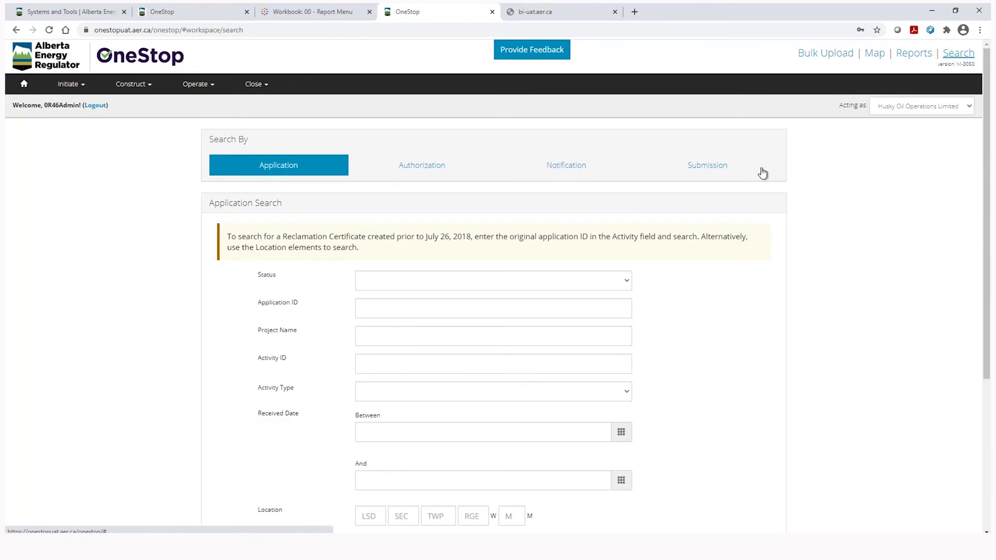
{"action": "left_click", "coordinate": [719, 165]}
{"action": "scroll", "coordinate": [705, 228], "scroll_direction": "down", "scroll_amount": 2}
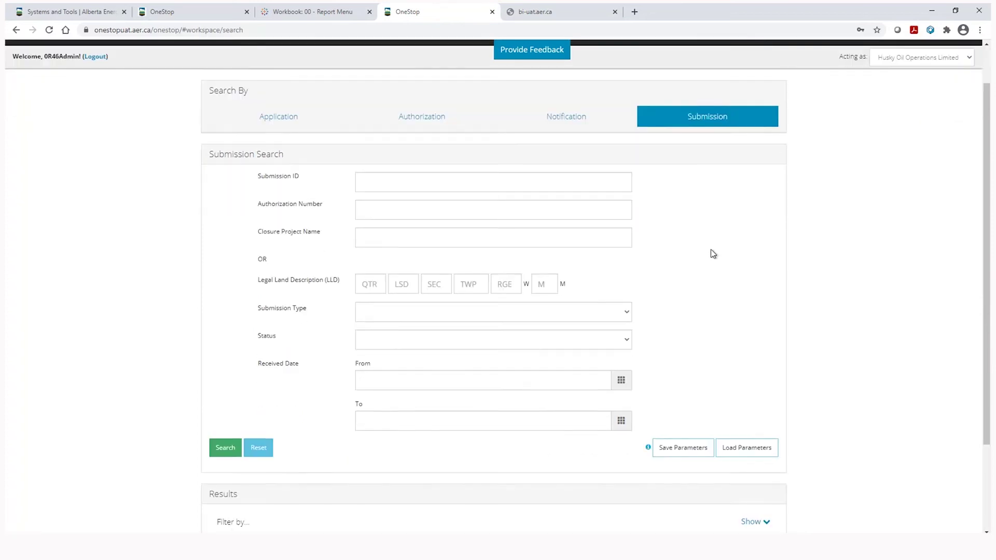
{"action": "left_click", "coordinate": [577, 257]}
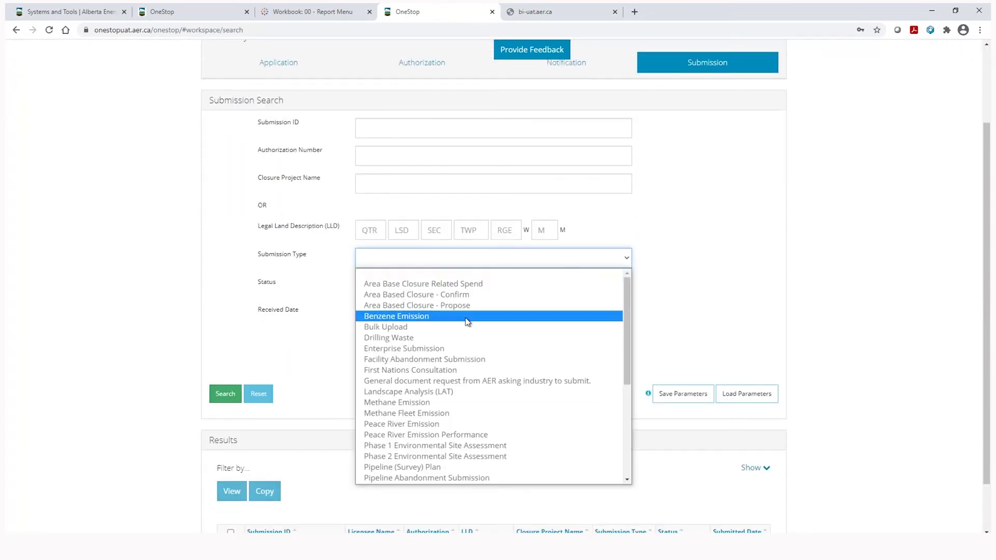
{"action": "left_click", "coordinate": [421, 402]}
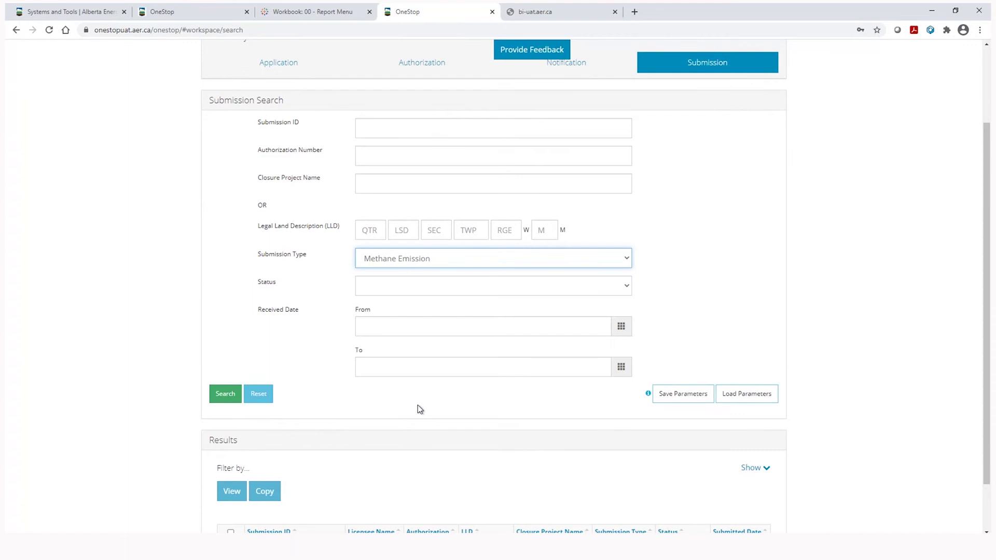
{"action": "scroll", "coordinate": [638, 398], "scroll_direction": "down", "scroll_amount": 1}
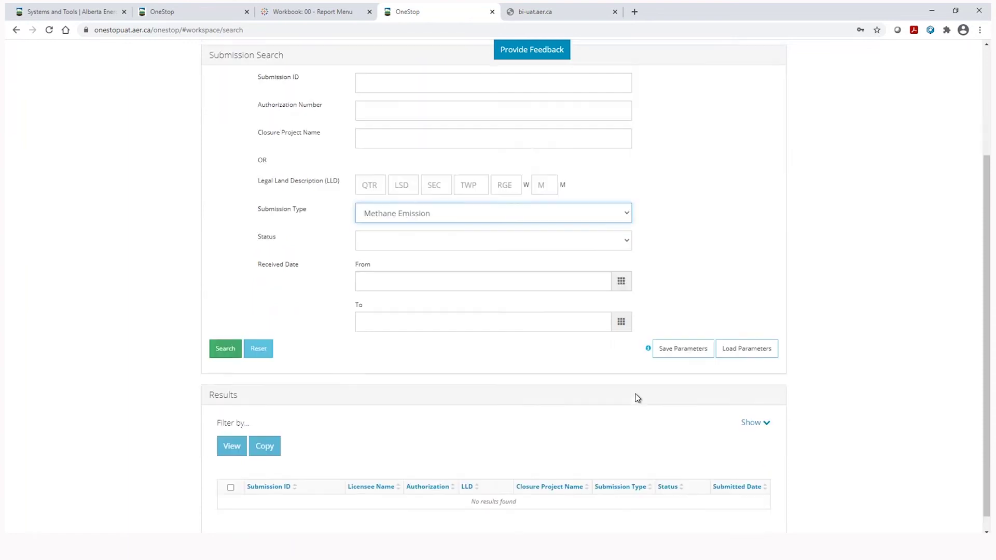
{"action": "scroll", "coordinate": [637, 397], "scroll_direction": "up", "scroll_amount": 1}
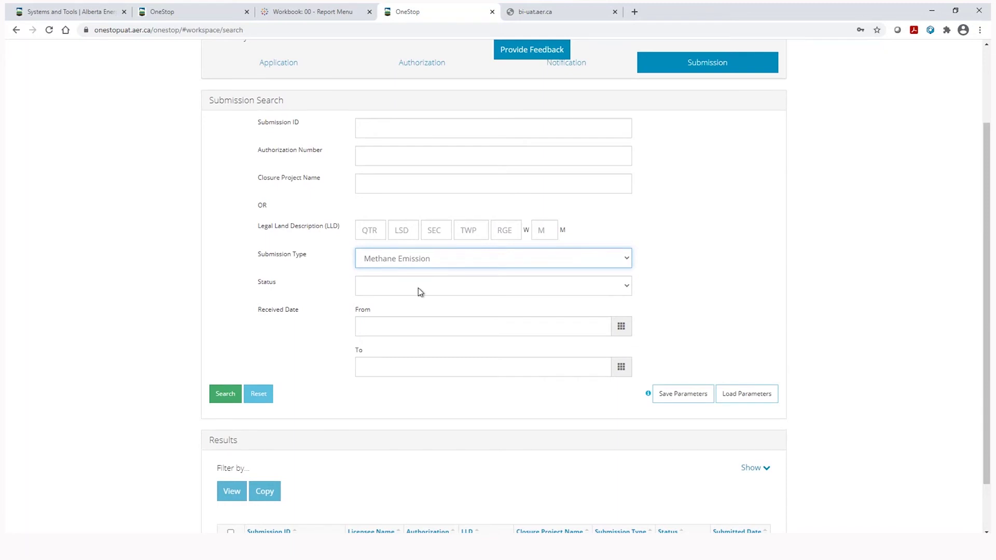
Leave the Received Date range blank and select the LLD TWP field
{"action": "left_click", "coordinate": [414, 326]}
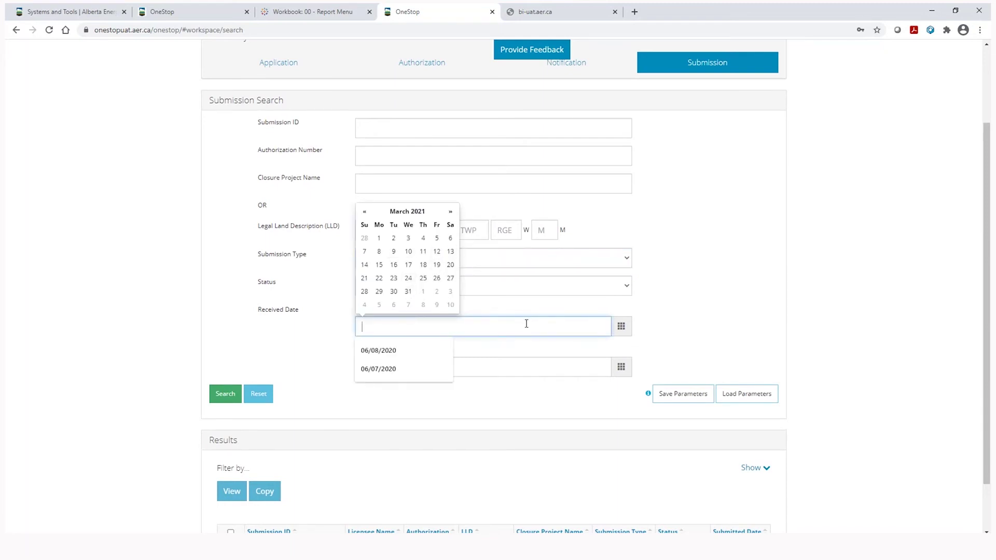
{"action": "left_click", "coordinate": [505, 367]}
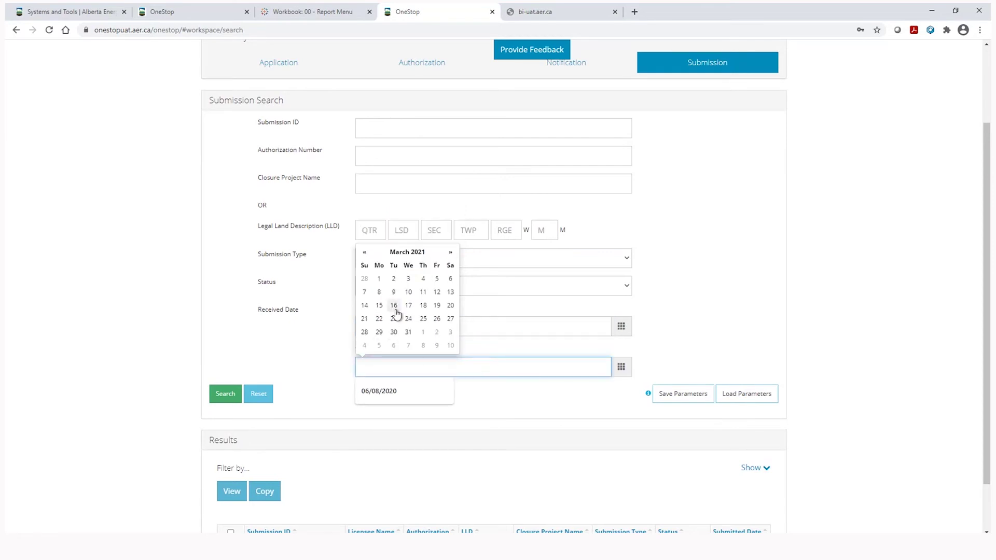
{"action": "left_click", "coordinate": [692, 327]}
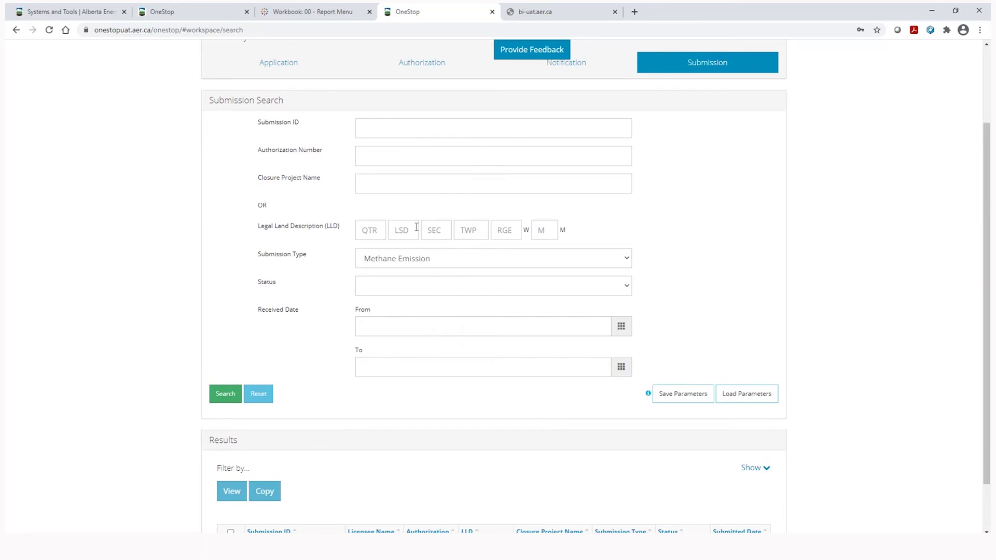
{"action": "left_click", "coordinate": [466, 232]}
Search township 63 and review the 10 pages of Methane Emission results
{"action": "type", "text": "63"}
{"action": "left_click", "coordinate": [225, 394]}
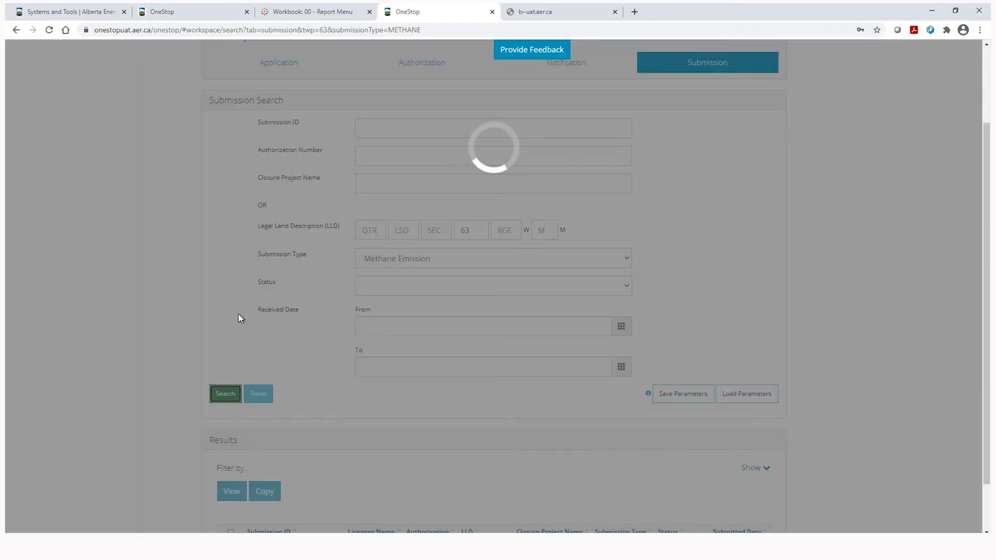
{"action": "scroll", "coordinate": [227, 350], "scroll_direction": "down", "scroll_amount": 4}
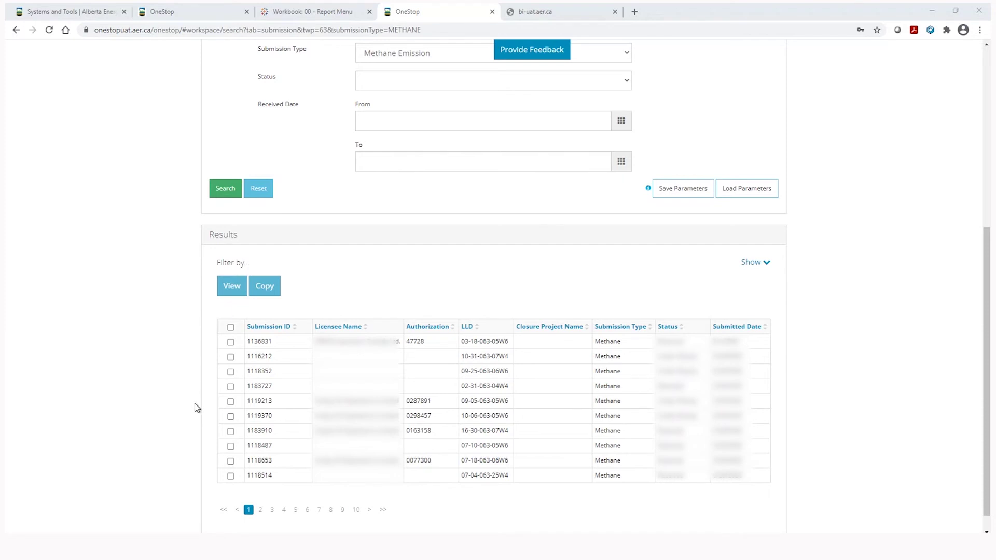
{"action": "scroll", "coordinate": [196, 408], "scroll_direction": "up", "scroll_amount": 6}
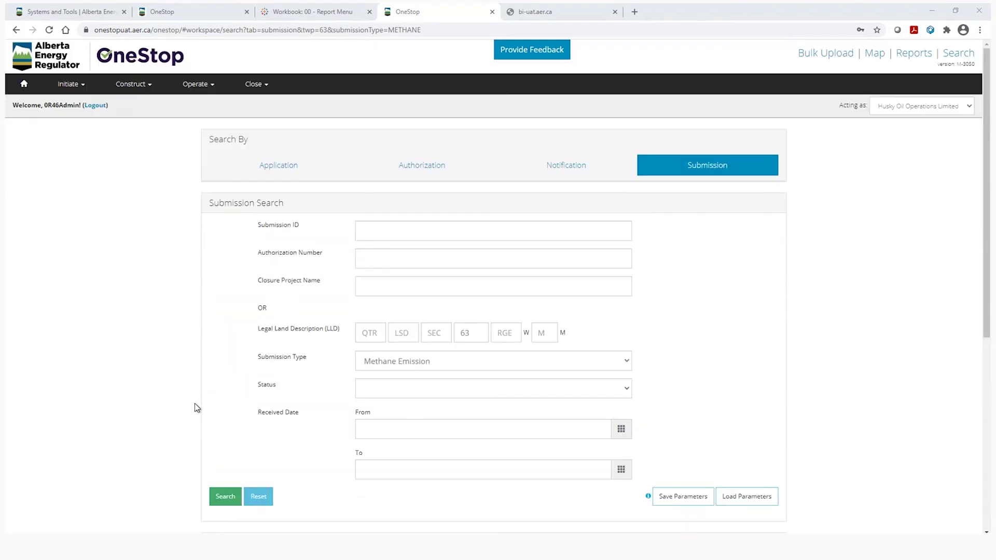
Go to Emissions Reporting through Operate > Reporting
{"action": "left_click", "coordinate": [213, 84]}
{"action": "mouse_move", "coordinate": [212, 151]}
{"action": "mouse_move", "coordinate": [260, 173]}
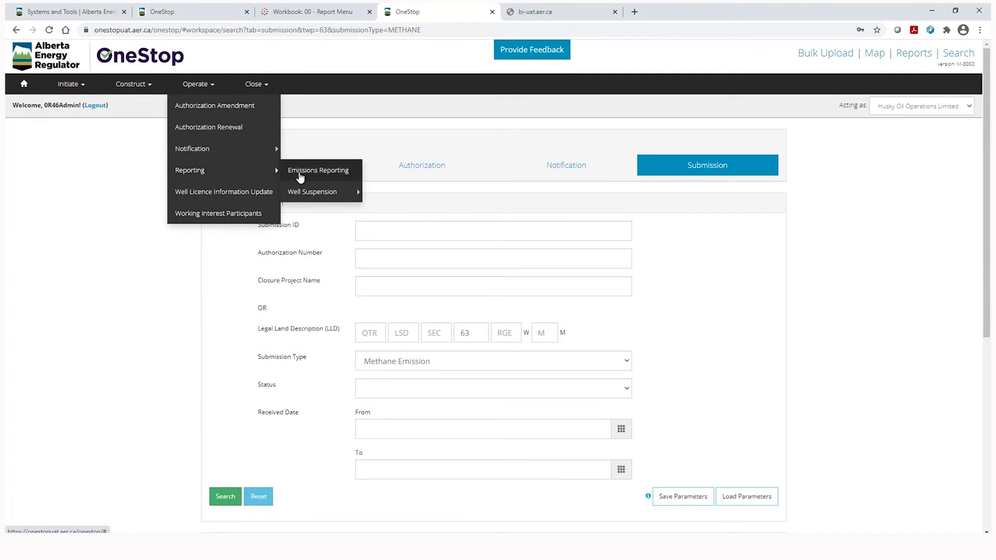
{"action": "left_click", "coordinate": [332, 172]}
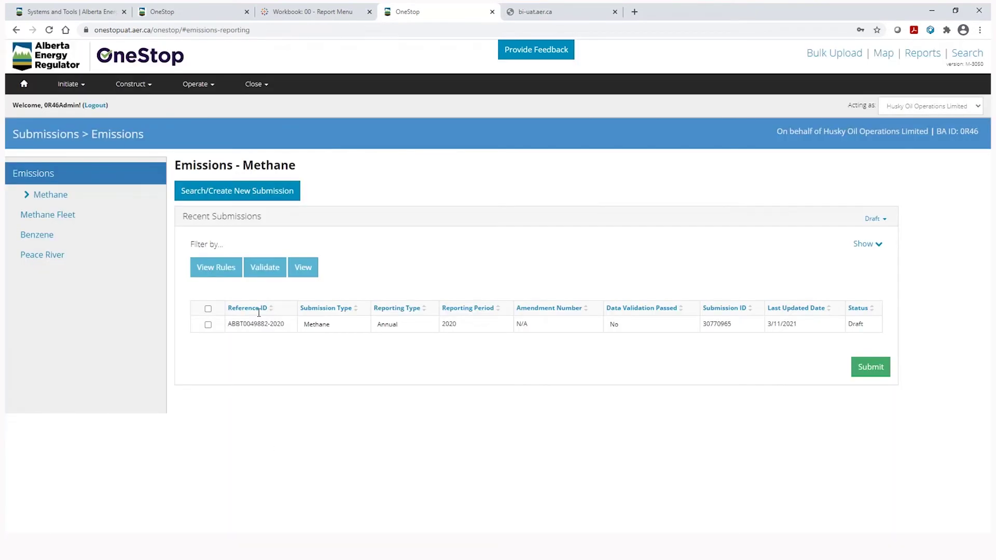
Create a new methane submission for the January 1–December 31, 2020 reporting period
{"action": "left_click", "coordinate": [256, 195]}
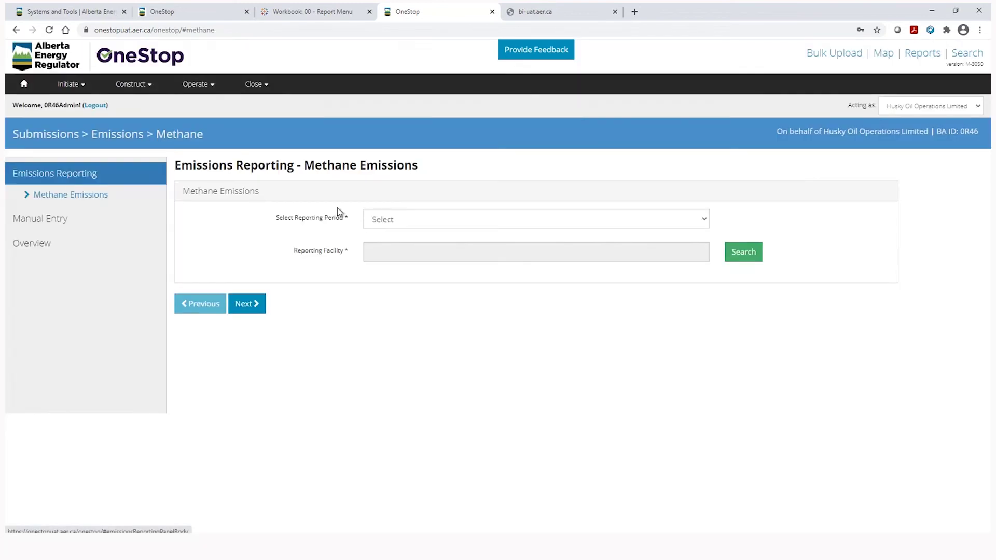
{"action": "left_click", "coordinate": [386, 221]}
{"action": "left_click", "coordinate": [416, 266]}
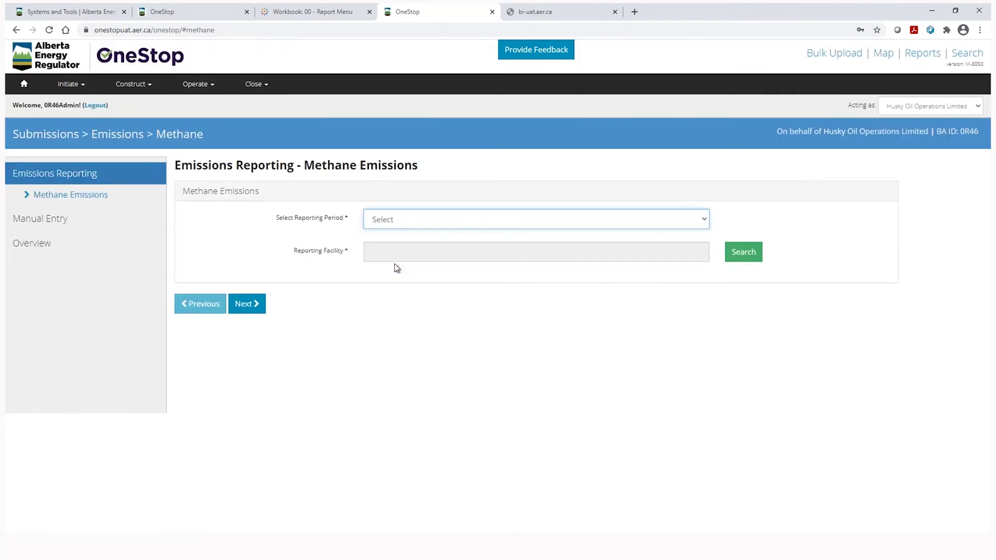
{"action": "left_click", "coordinate": [742, 253]}
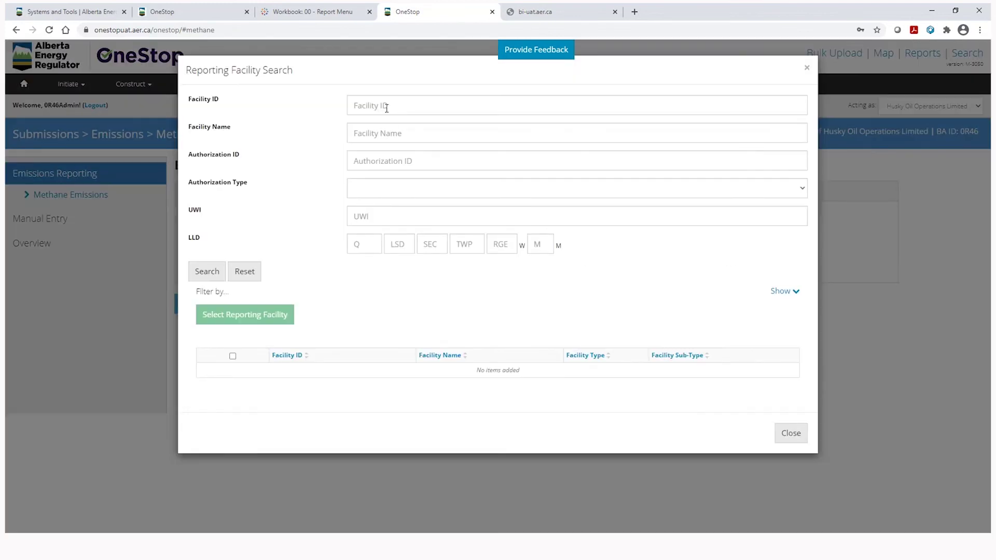
Search reporting facilities for 'Lindberg' and scroll through the Lindbergh battery results
{"action": "left_click", "coordinate": [373, 137]}
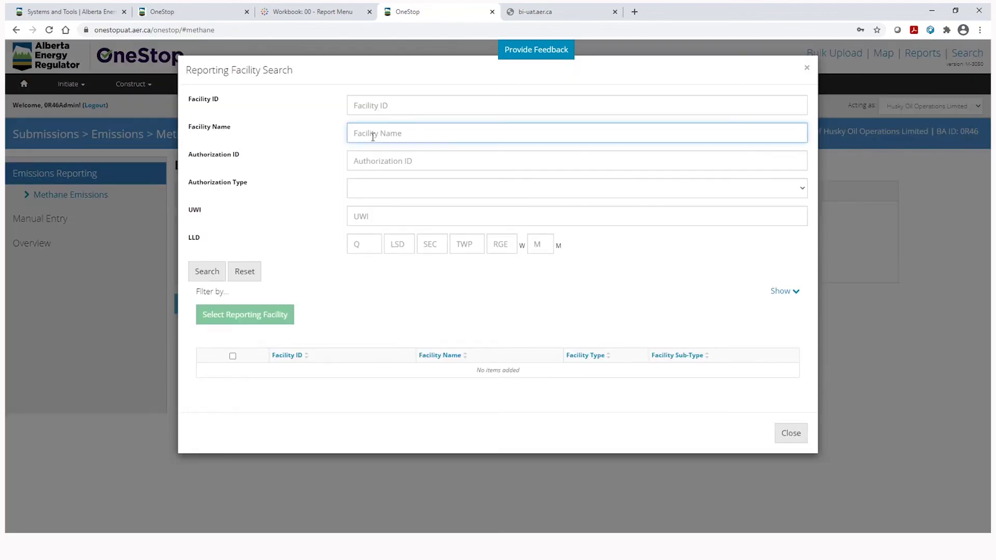
{"action": "type", "text": "Lindberg"}
{"action": "key", "text": "Return"}
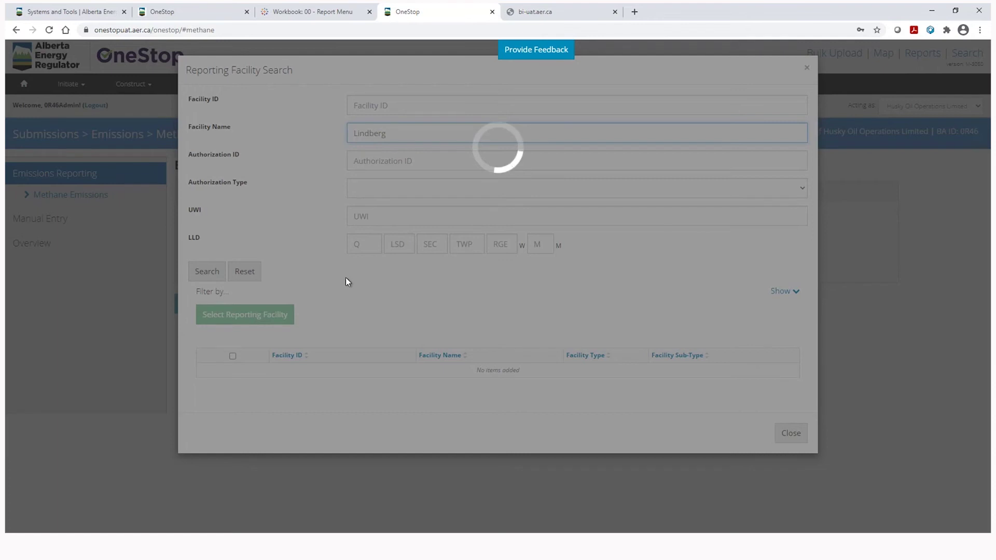
{"action": "scroll", "coordinate": [365, 382], "scroll_direction": "down", "scroll_amount": 3}
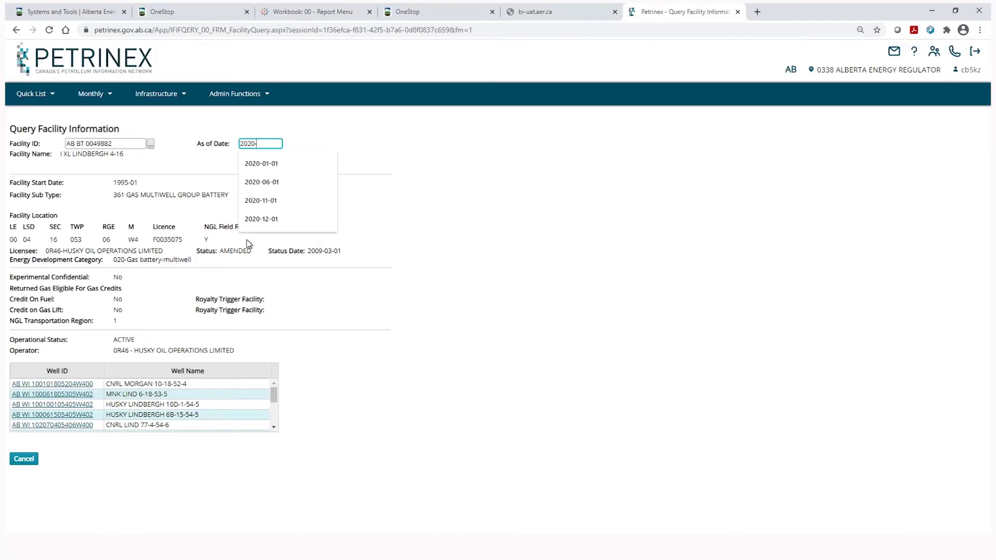
Reload facility AB BT 0049882 as of 2020-12-31 and highlight its licensee and operator
{"action": "type", "text": "12"}
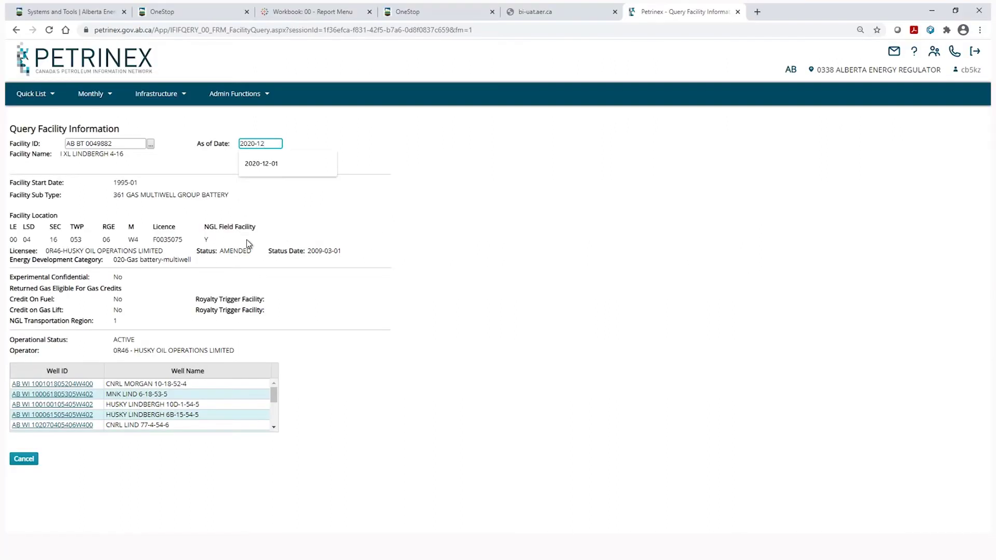
{"action": "type", "text": "-31"}
{"action": "left_click", "coordinate": [281, 165]}
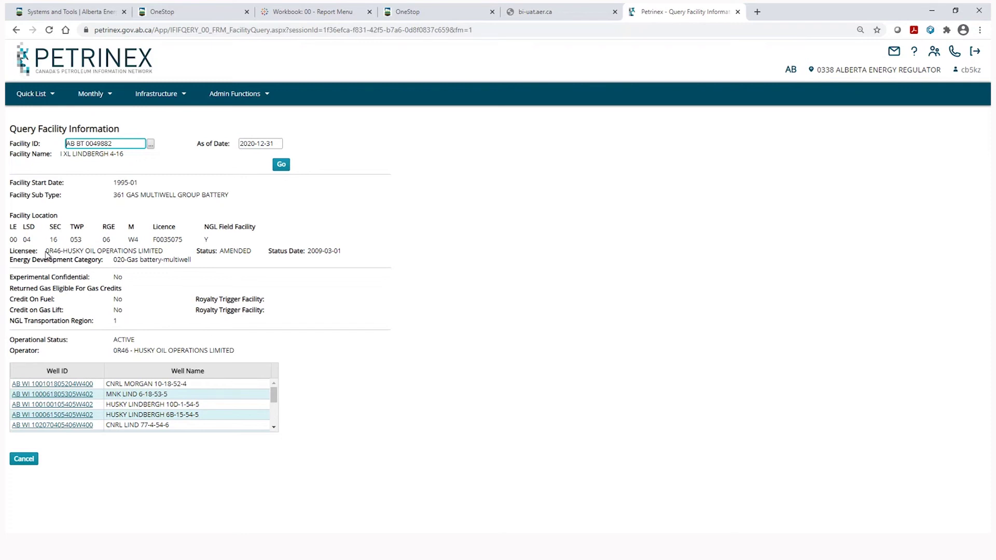
{"action": "left_click_drag", "start_coordinate": [46, 251], "coordinate": [165, 253]}
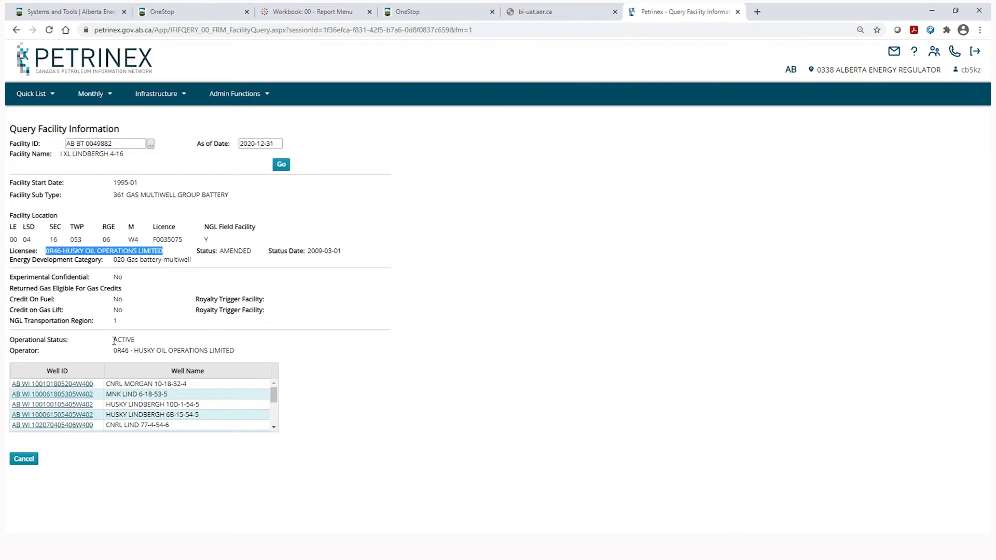
{"action": "left_click_drag", "start_coordinate": [114, 350], "coordinate": [248, 350]}
{"action": "key", "text": "ctrl+4"}
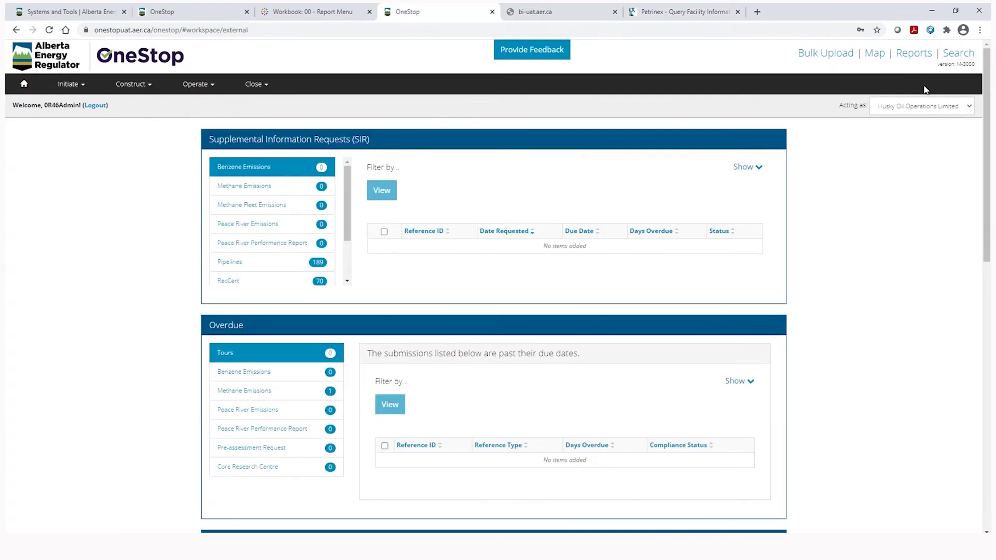
Open the MMR Submission Facility report from the AER reports menu
{"action": "left_click", "coordinate": [916, 55]}
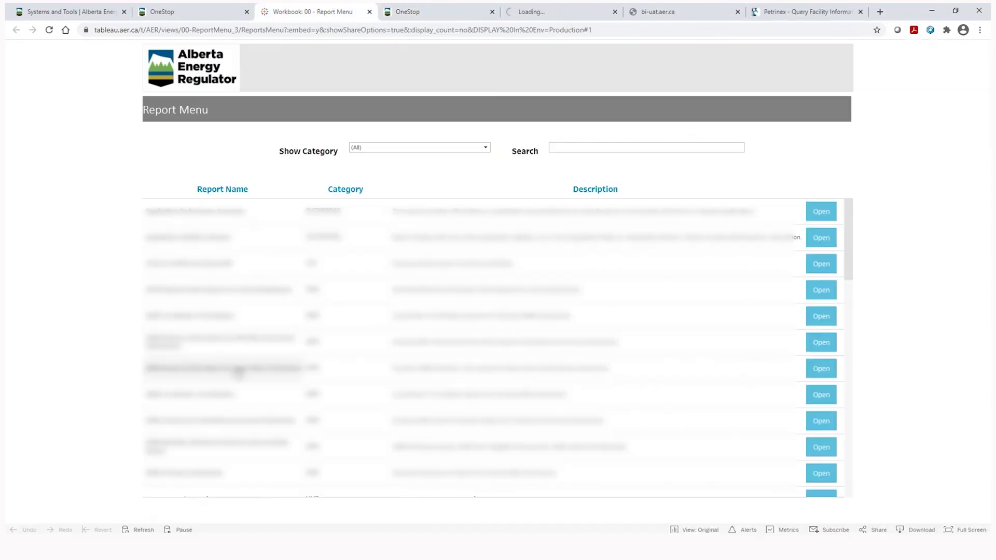
{"action": "scroll", "coordinate": [238, 372], "scroll_direction": "down", "scroll_amount": 2}
{"action": "scroll", "coordinate": [237, 372], "scroll_direction": "down", "scroll_amount": 1}
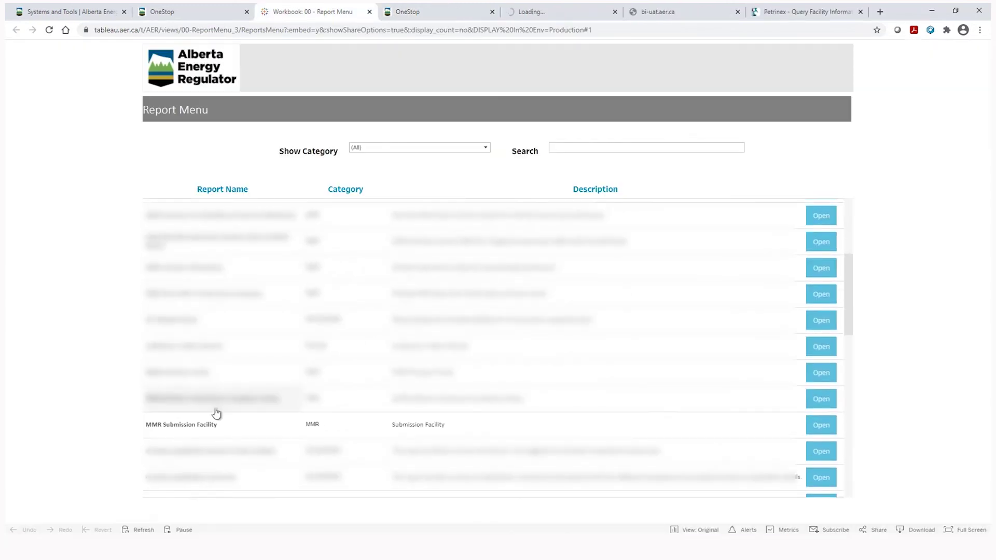
{"action": "left_click", "coordinate": [204, 426]}
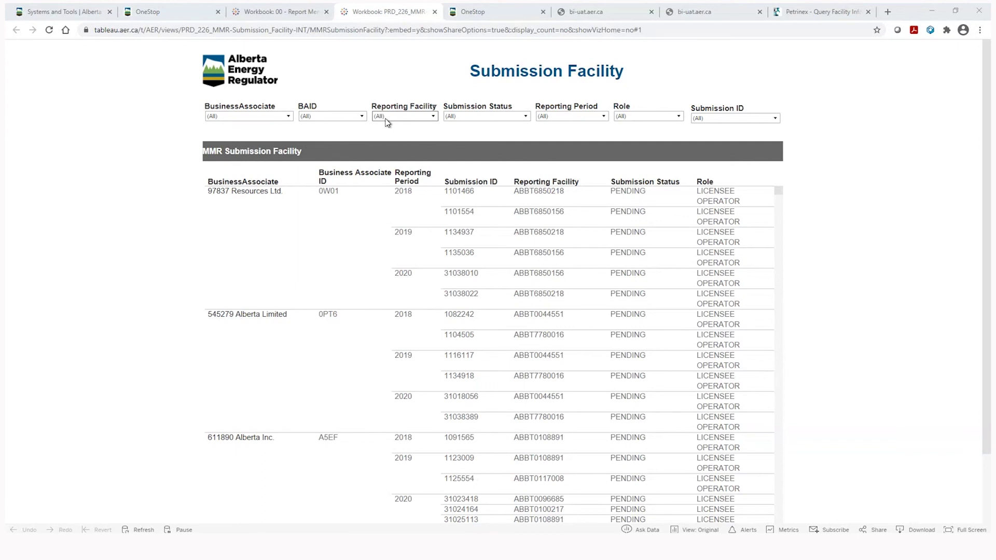
Filter the submission report to reporting period 2020 only
{"action": "left_click", "coordinate": [596, 117]}
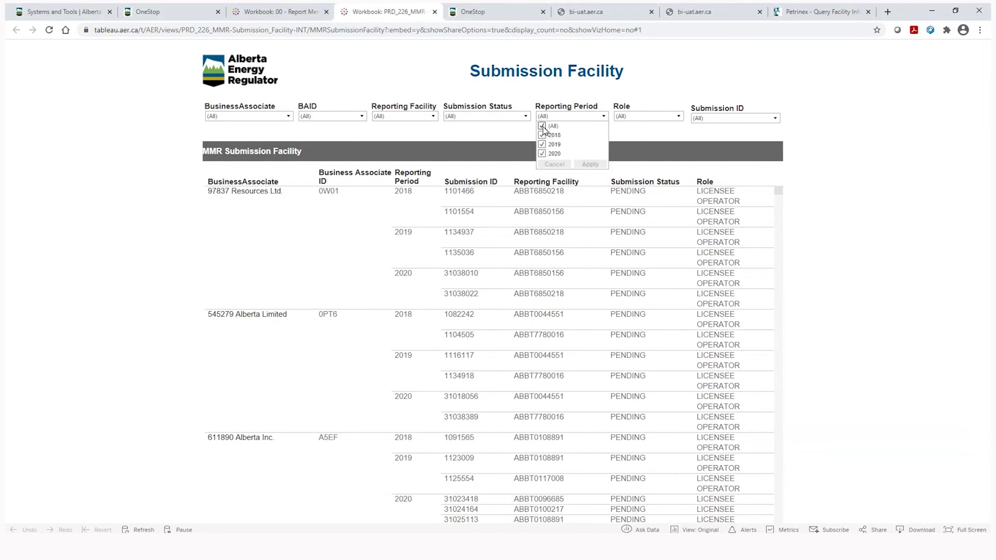
{"action": "left_click", "coordinate": [549, 126]}
{"action": "left_click", "coordinate": [543, 154]}
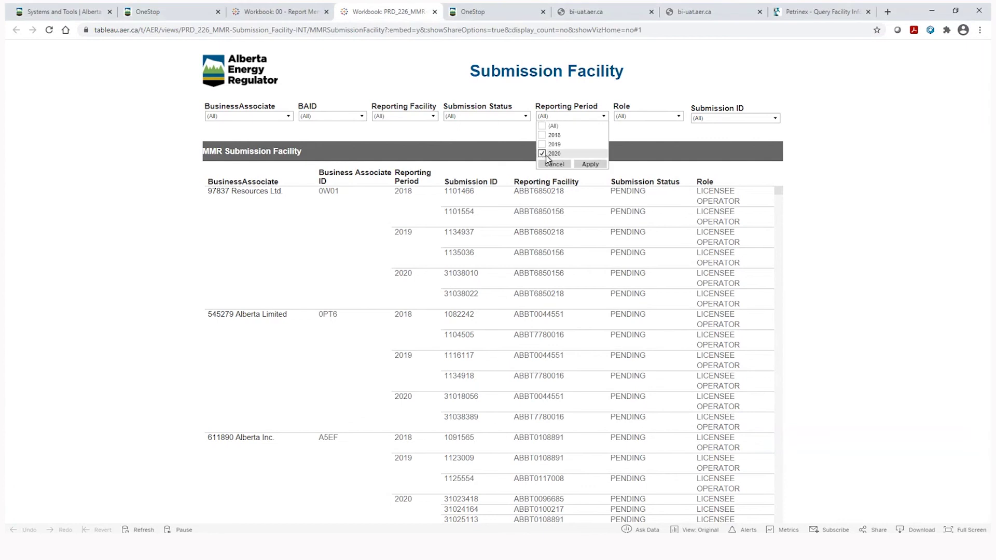
{"action": "left_click", "coordinate": [589, 164]}
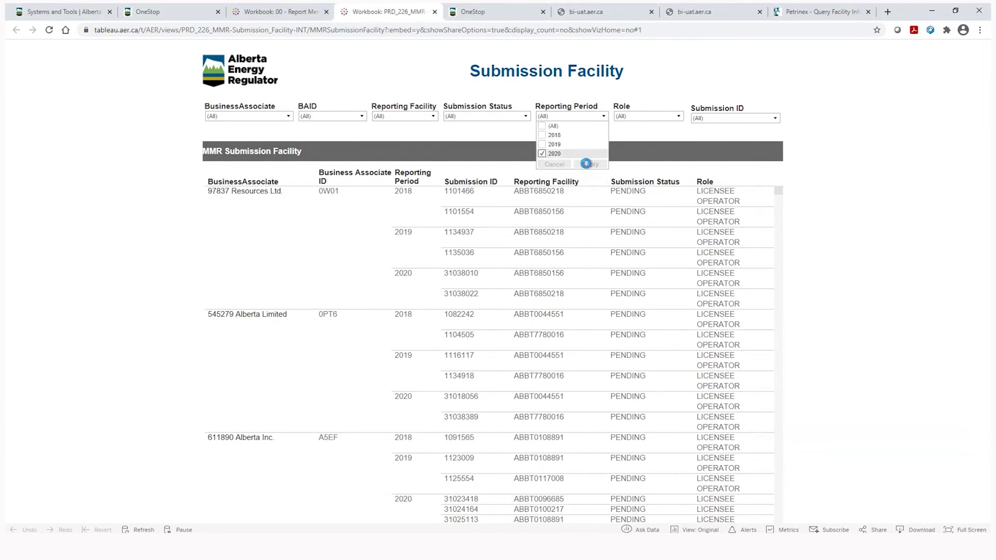
Limit the Role filter to OPERATOR, then switch back to OneStop
{"action": "left_click", "coordinate": [679, 116]}
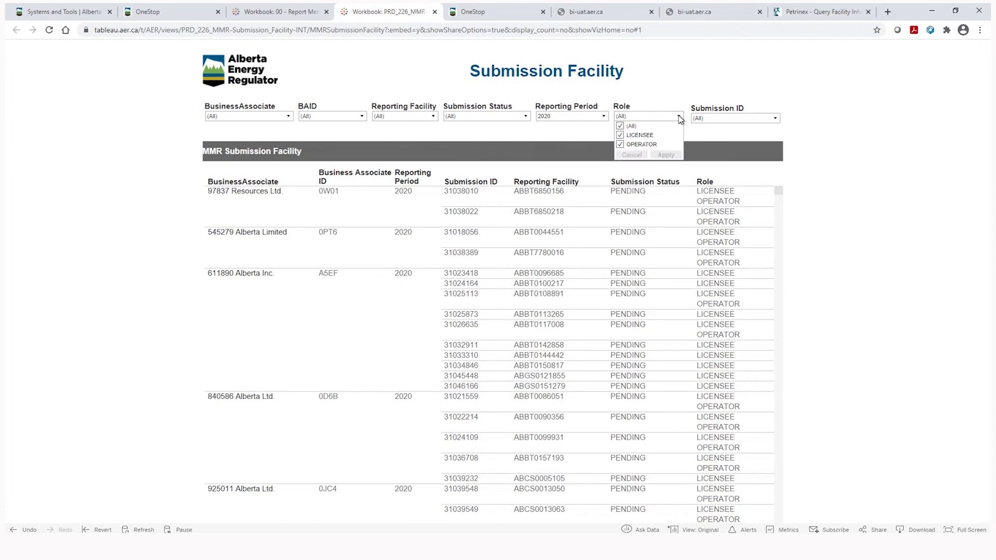
{"action": "left_click", "coordinate": [620, 136]}
{"action": "left_click", "coordinate": [665, 156]}
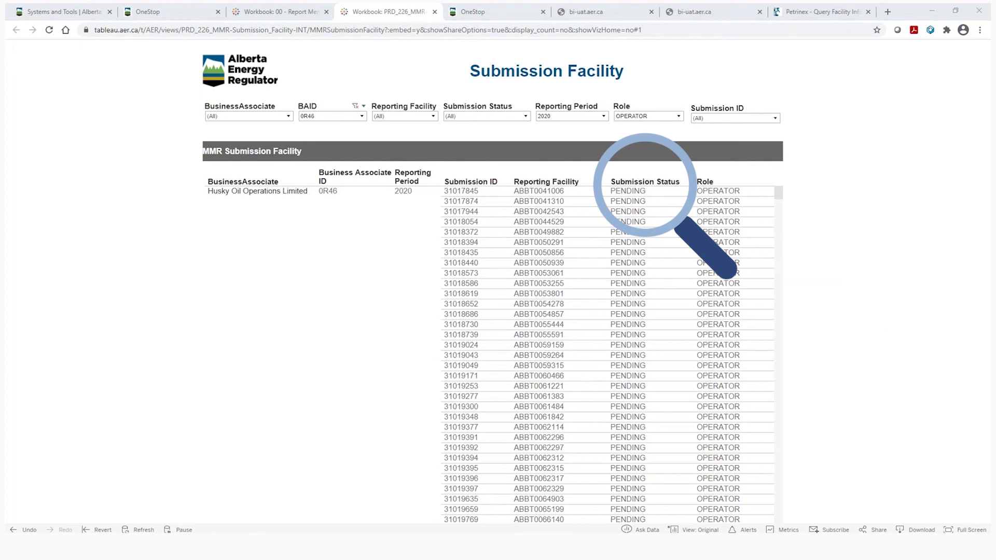
{"action": "key", "text": "ctrl+Tab"}
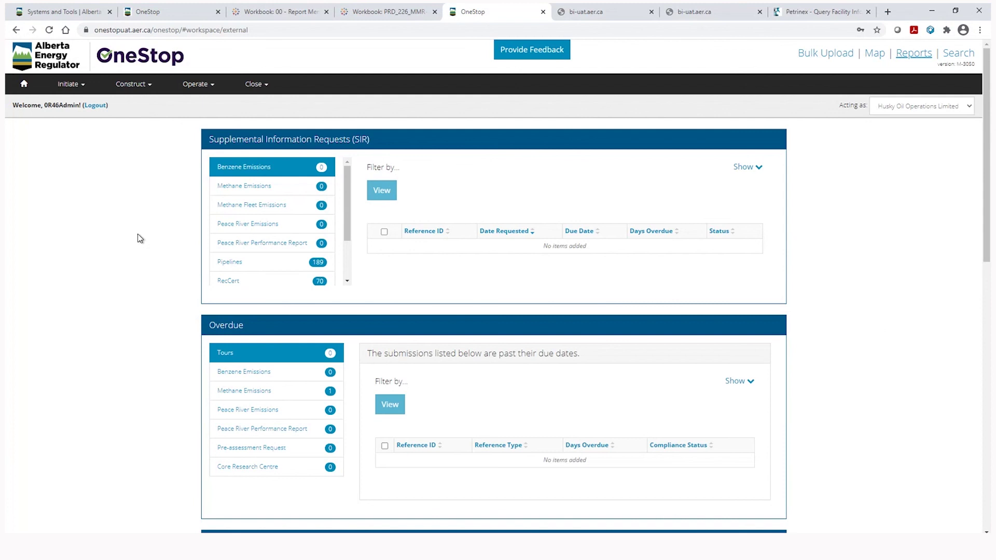
Go to Operate > Reporting > Emissions Reporting and list the Methane Fleet submissions
{"action": "left_click", "coordinate": [197, 84]}
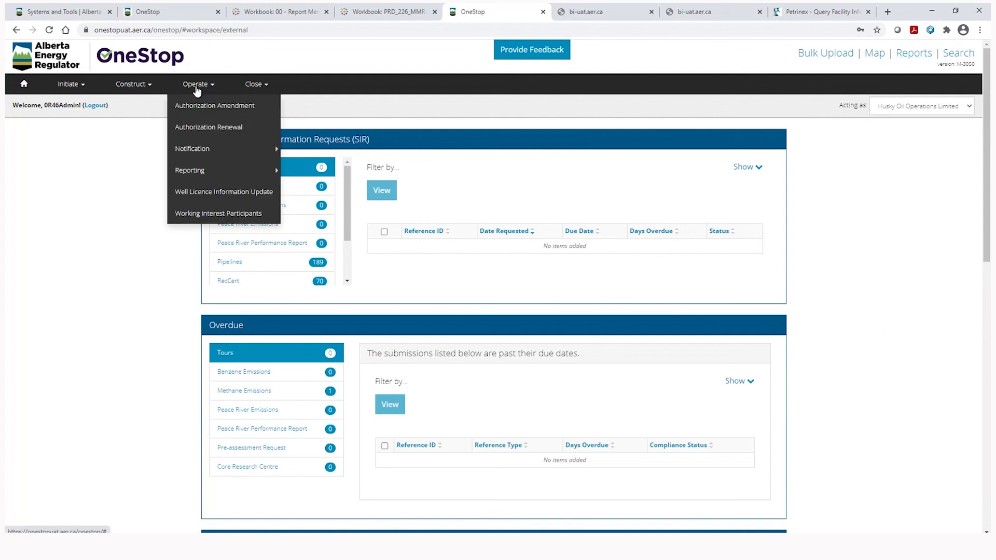
{"action": "mouse_move", "coordinate": [201, 162]}
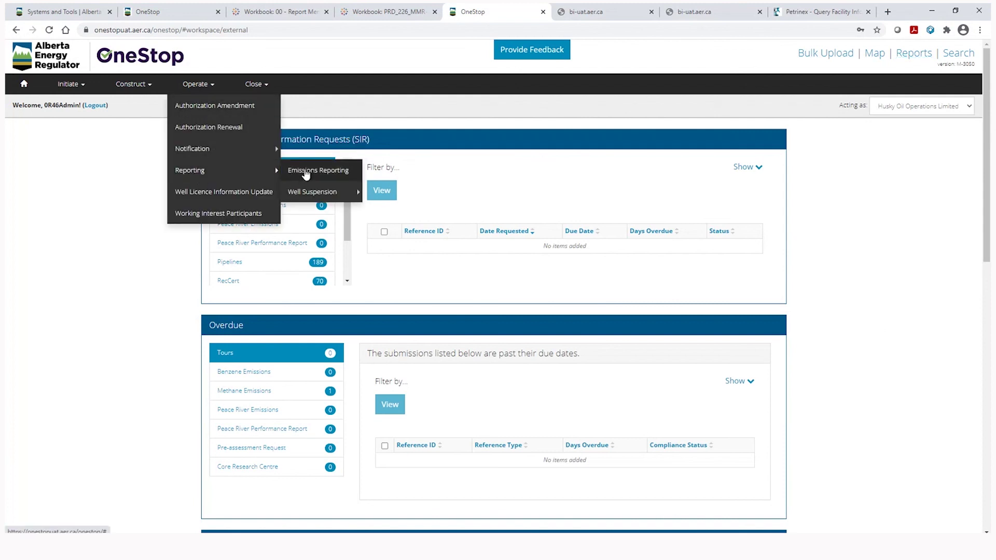
{"action": "left_click", "coordinate": [306, 173]}
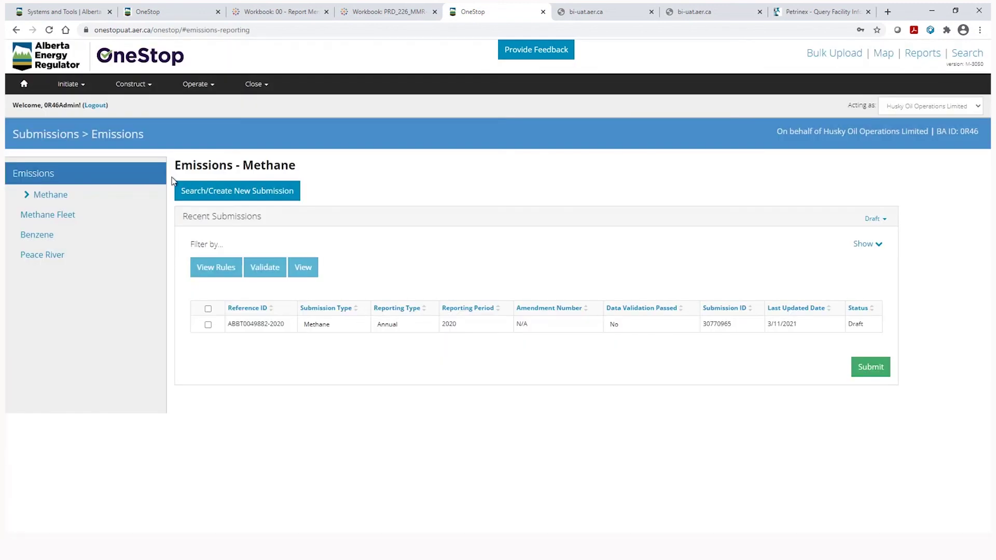
{"action": "left_click", "coordinate": [65, 221]}
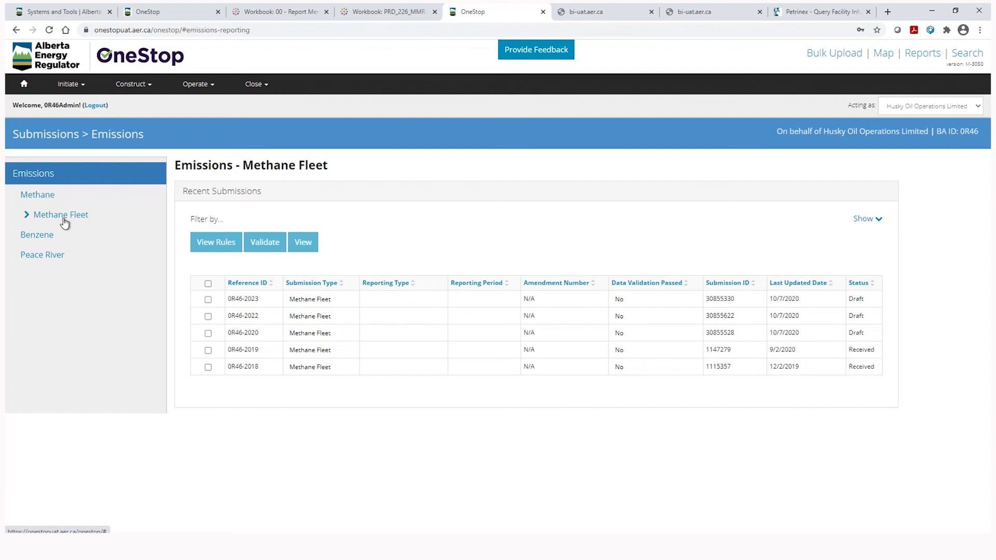
Open the 0R46-2019 review, scroll its Dehydrator Fleet Average table, then select Compressor Fleet Average
{"action": "left_click", "coordinate": [208, 351]}
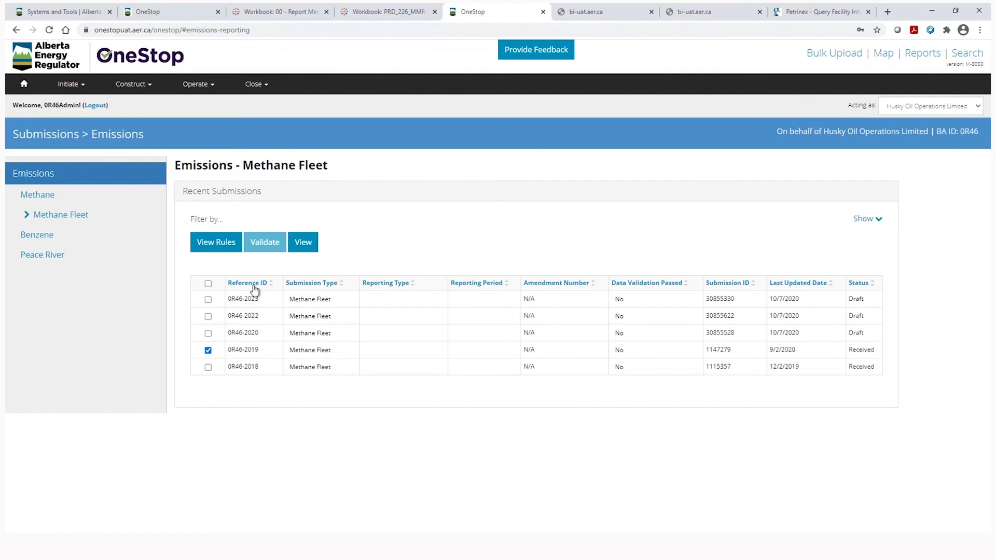
{"action": "left_click", "coordinate": [300, 244]}
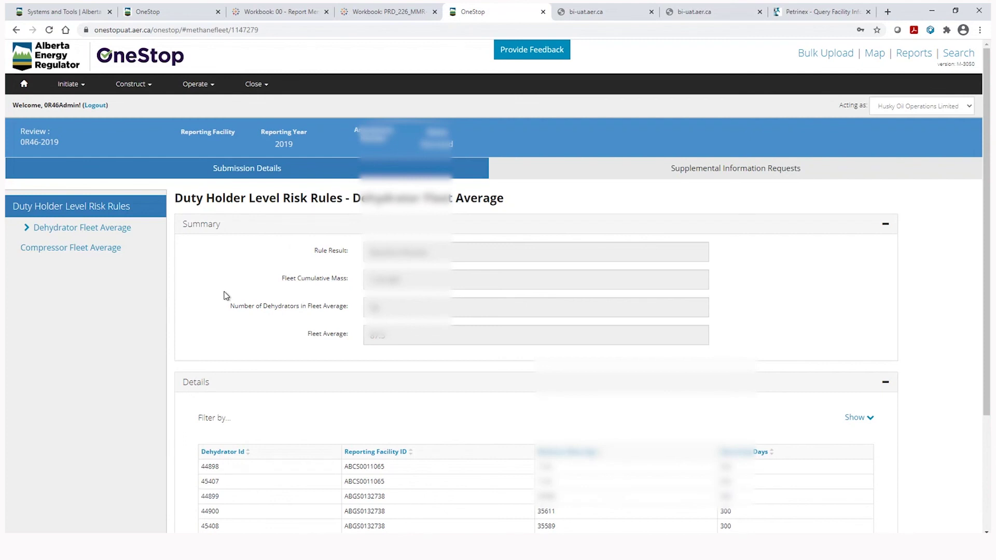
{"action": "scroll", "coordinate": [225, 292], "scroll_direction": "down", "scroll_amount": 2}
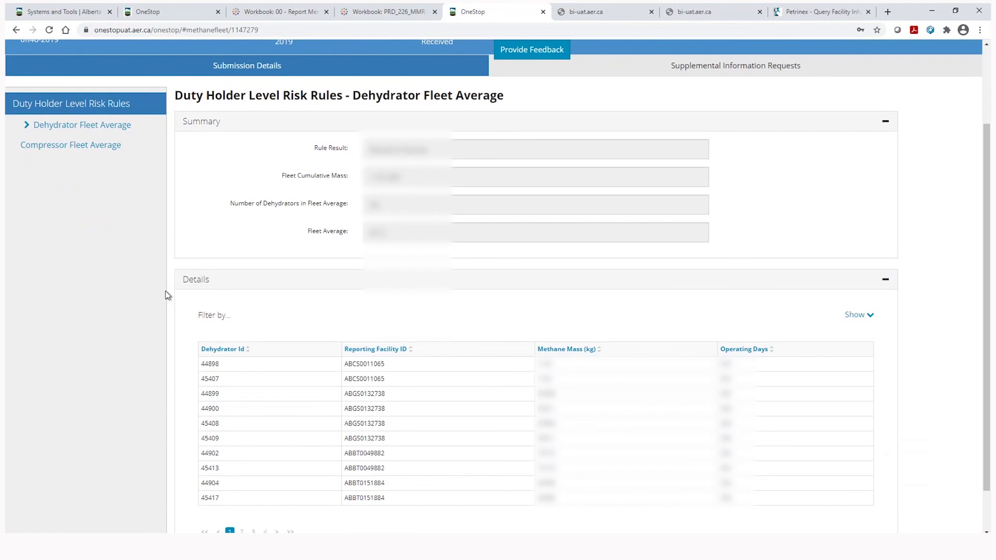
{"action": "scroll", "coordinate": [166, 292], "scroll_direction": "down", "scroll_amount": 1}
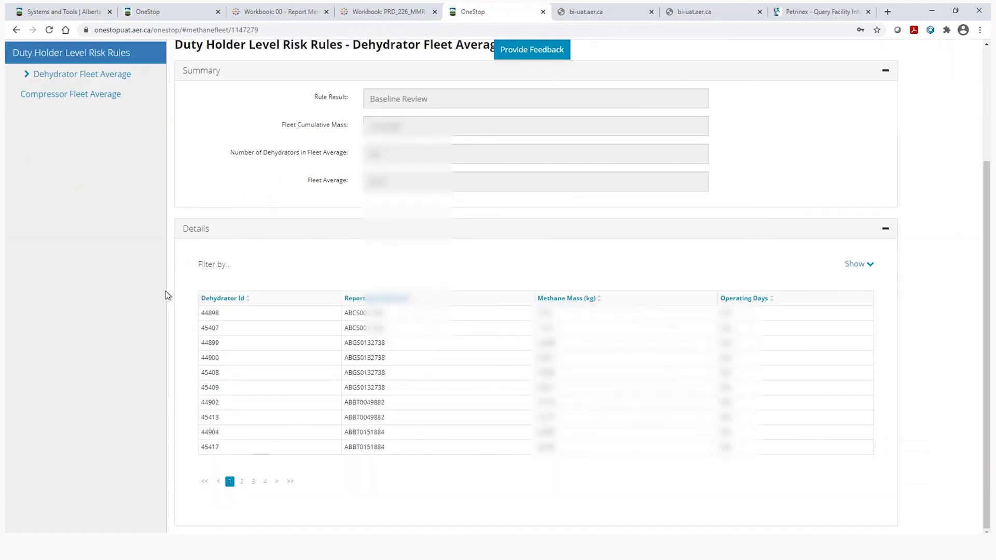
{"action": "scroll", "coordinate": [166, 291], "scroll_direction": "up", "scroll_amount": 3}
{"action": "left_click", "coordinate": [86, 249]}
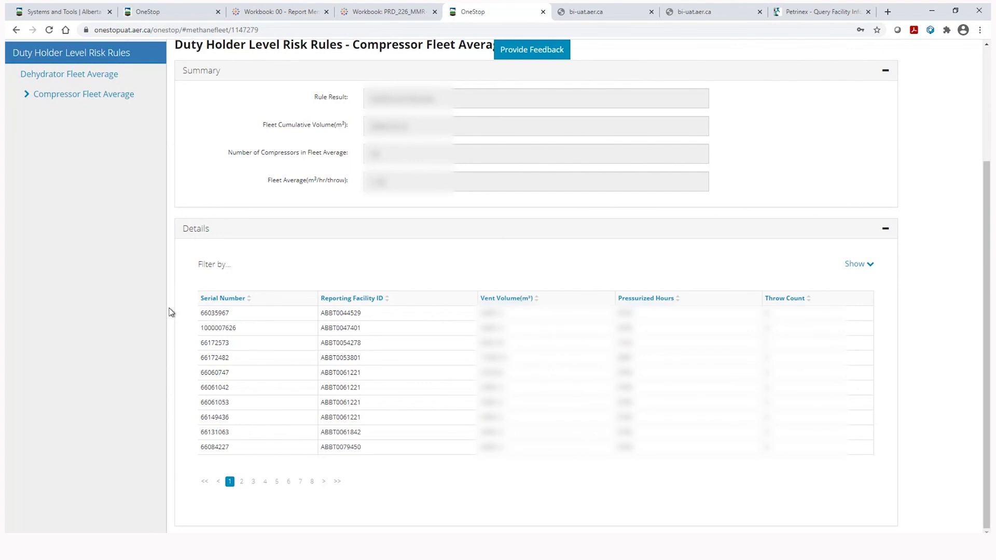
Scroll up the Compressor Fleet Average results and return to the Methane Fleet list
{"action": "scroll", "coordinate": [171, 312], "scroll_direction": "up", "scroll_amount": 3}
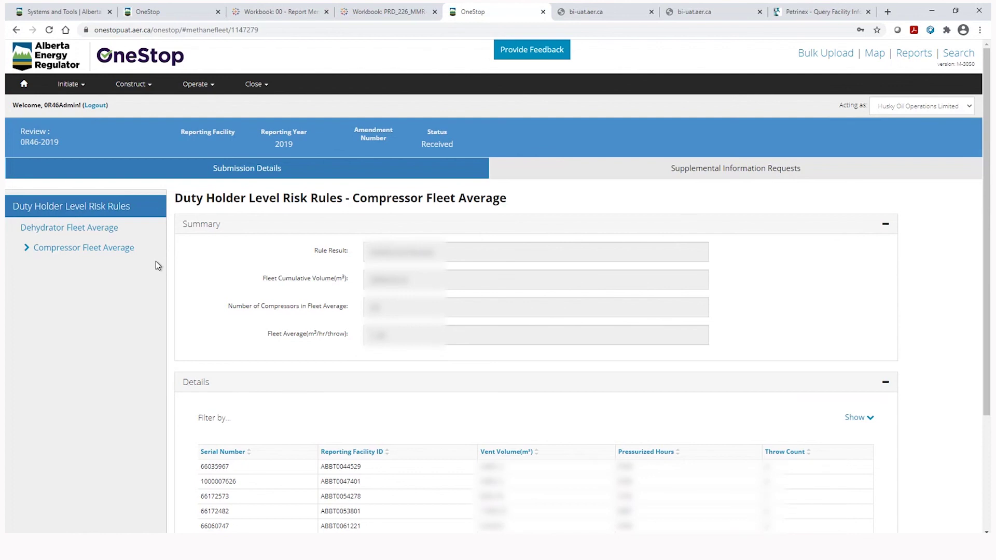
{"action": "left_click", "coordinate": [16, 30]}
Show the 0R46-2019 submission's business rule results and highlight the fleet average vent rate
{"action": "left_click", "coordinate": [63, 215]}
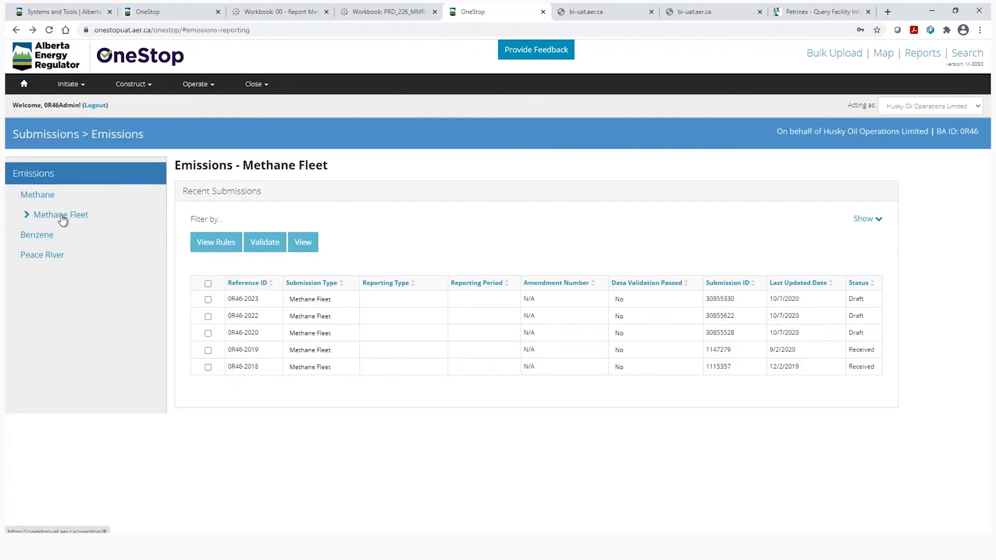
{"action": "left_click", "coordinate": [208, 351]}
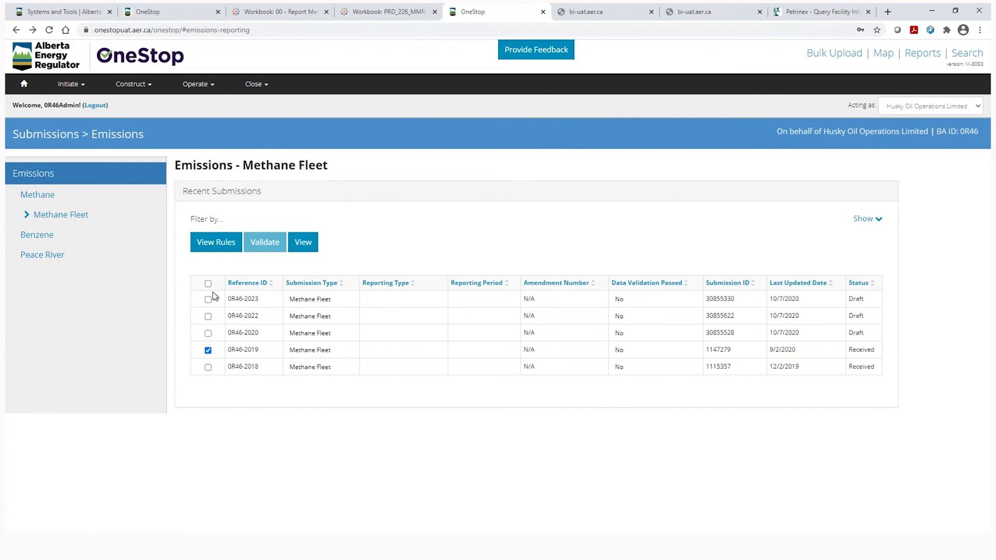
{"action": "left_click", "coordinate": [217, 245]}
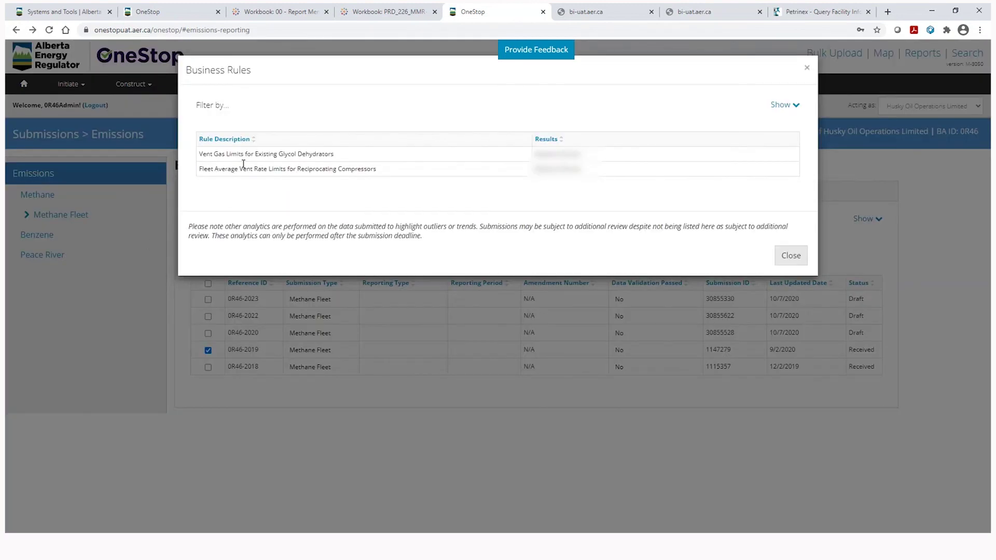
{"action": "left_click_drag", "start_coordinate": [536, 169], "coordinate": [594, 174]}
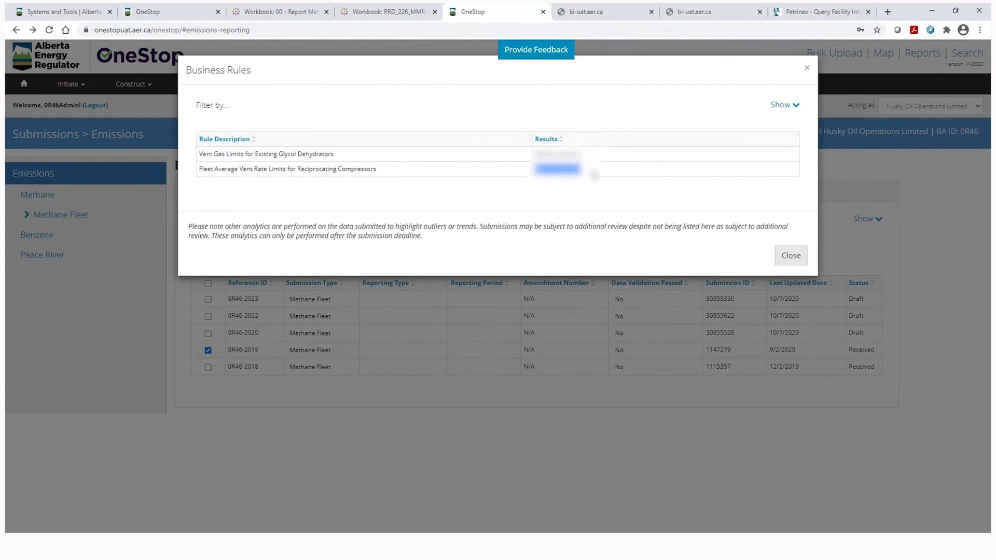
{"action": "left_click", "coordinate": [594, 174]}
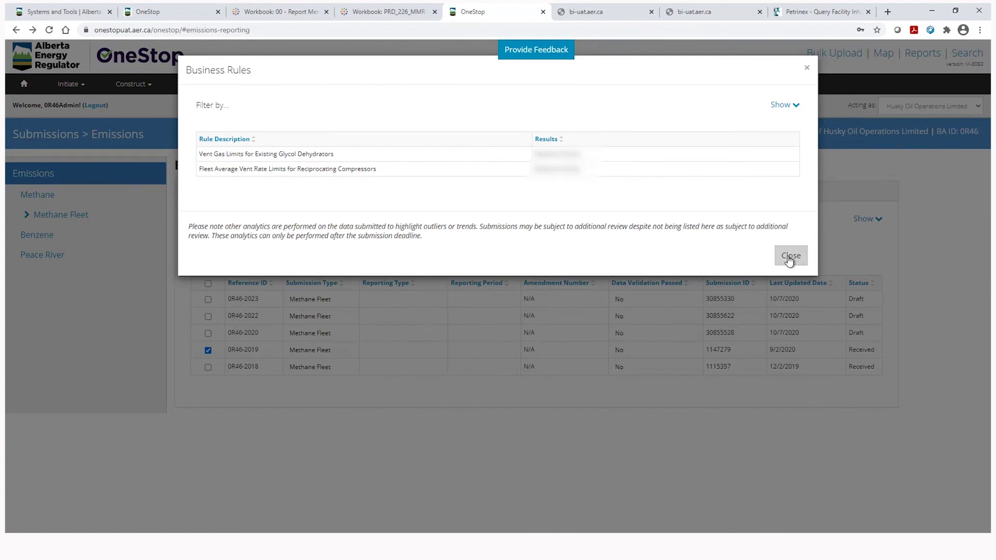